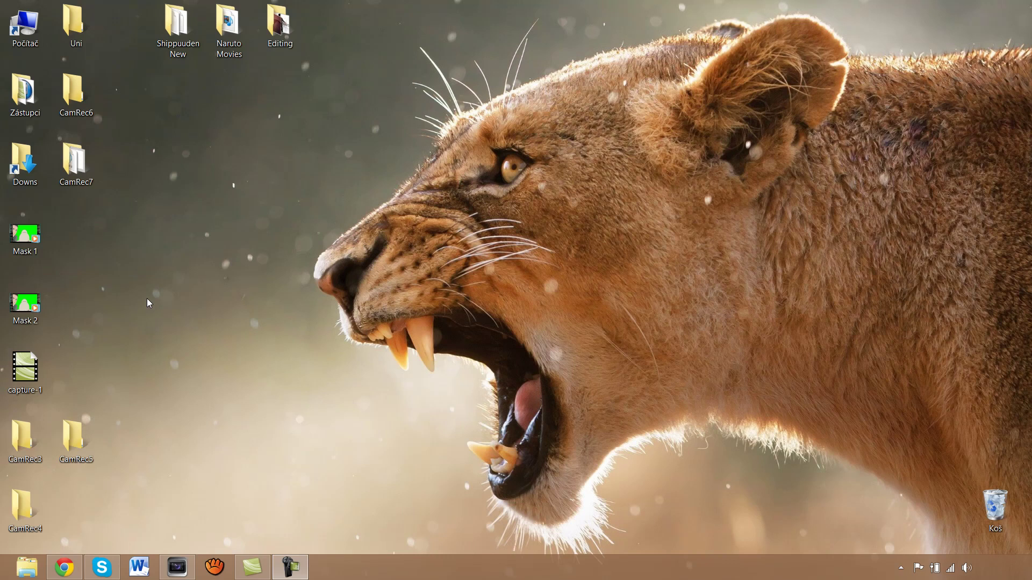
- Play the Mask 1 preview in Windows Media Player, replaying it and pausing at the start
double_click(36, 249)
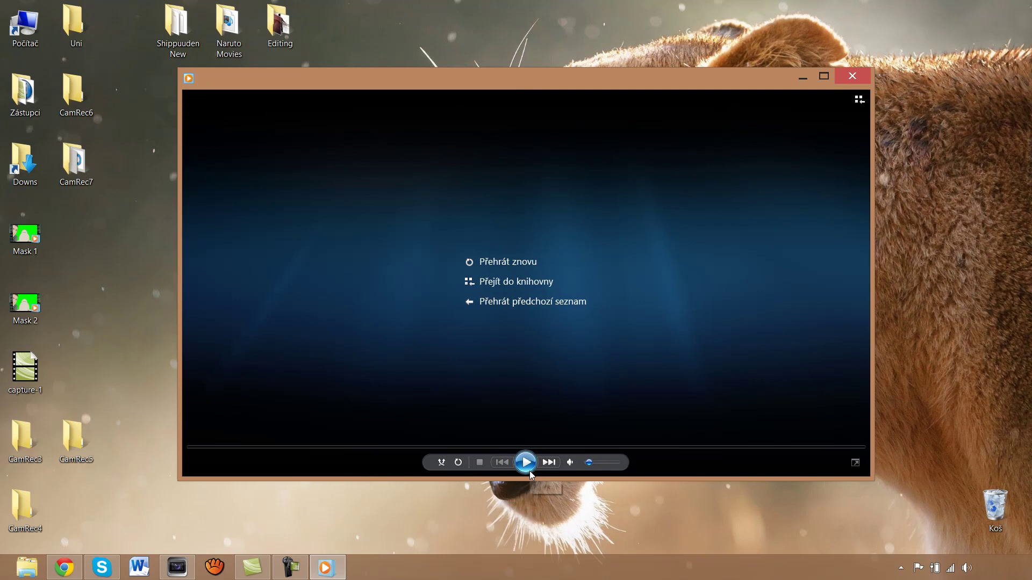
left_click(525, 463)
left_click(526, 463)
left_click(526, 464)
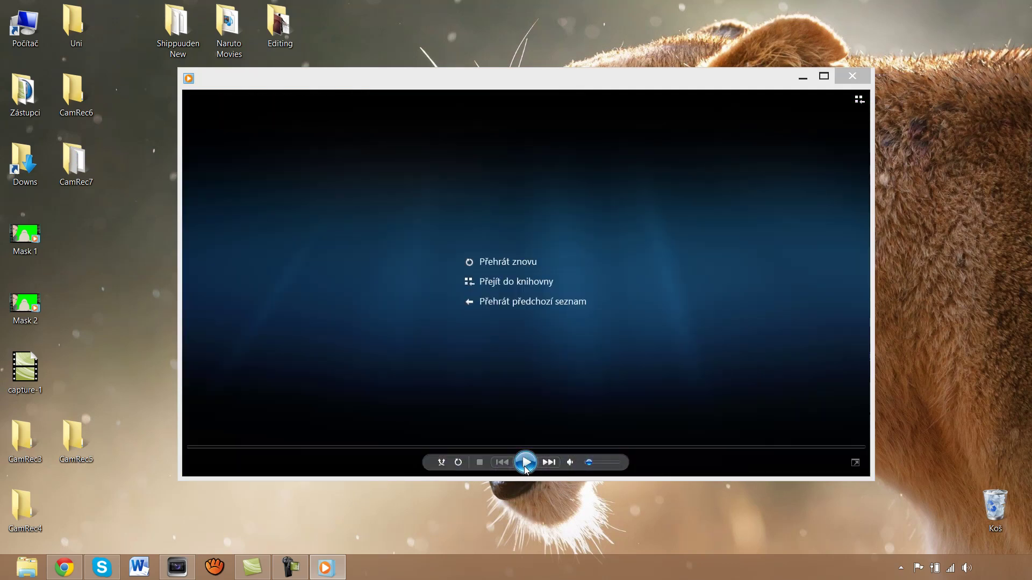
left_click(525, 468)
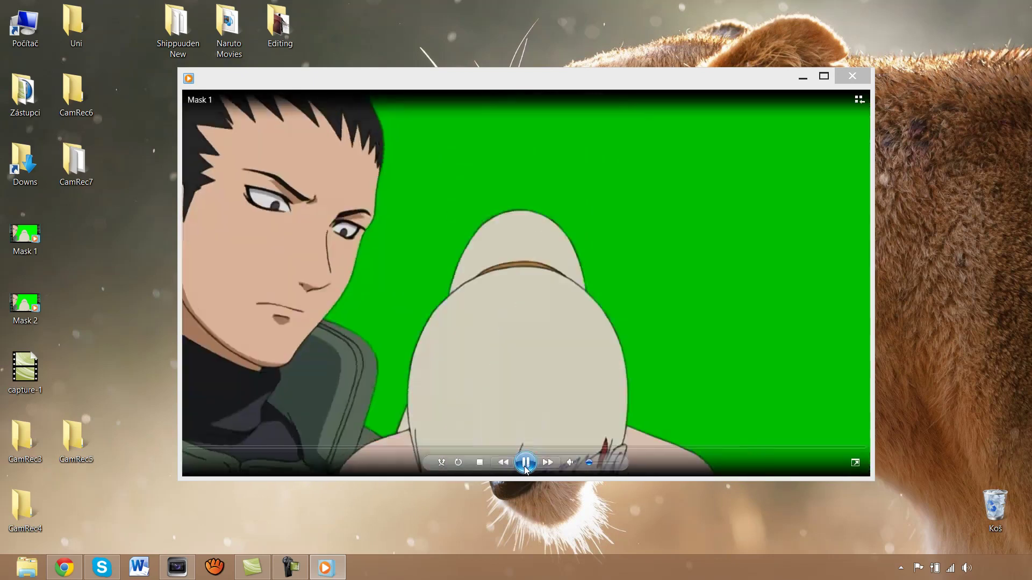
left_click(525, 467)
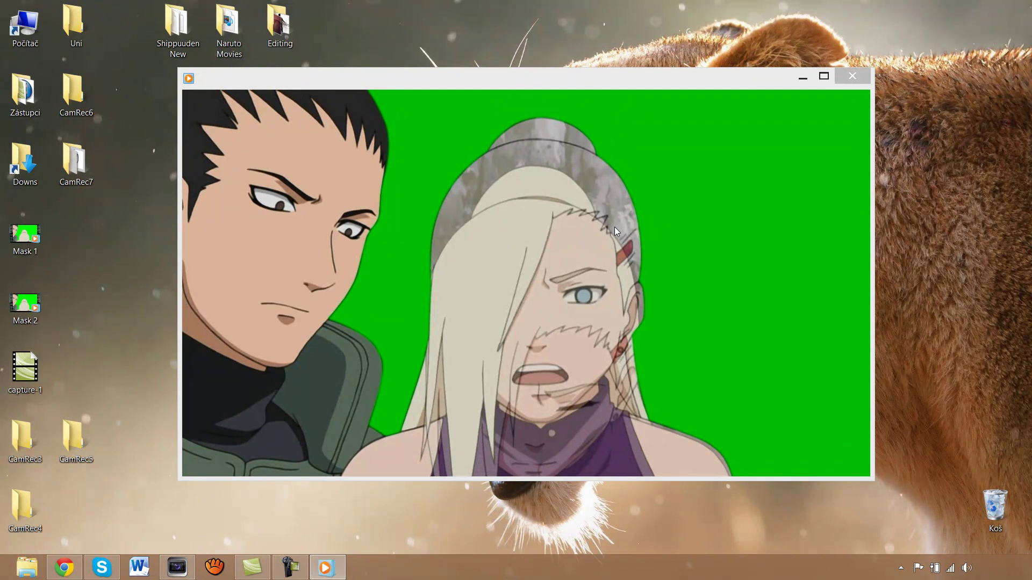
- Open the Mask 2 preview, then close Windows Media Player
mouse_move(615, 231)
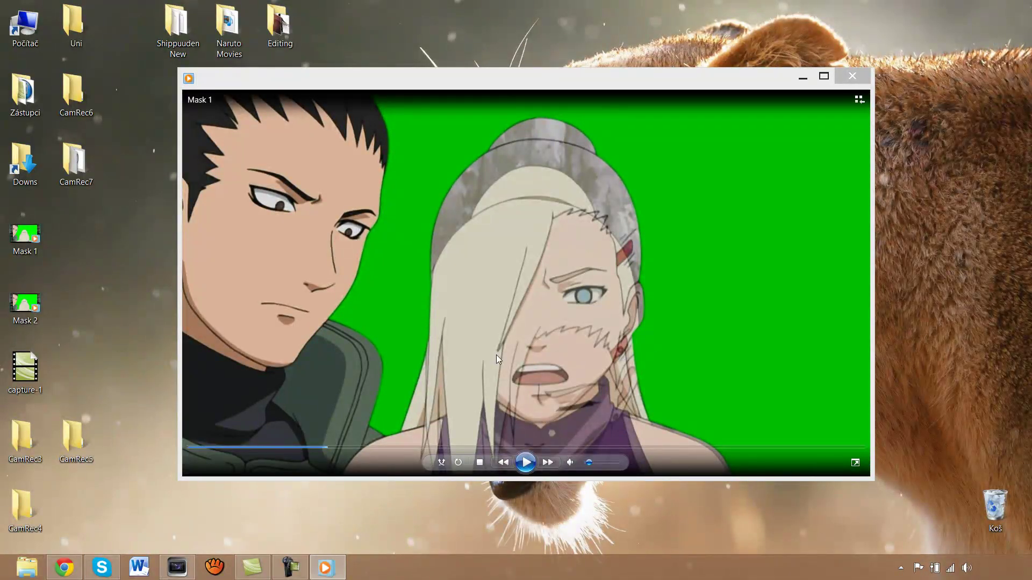
double_click(24, 304)
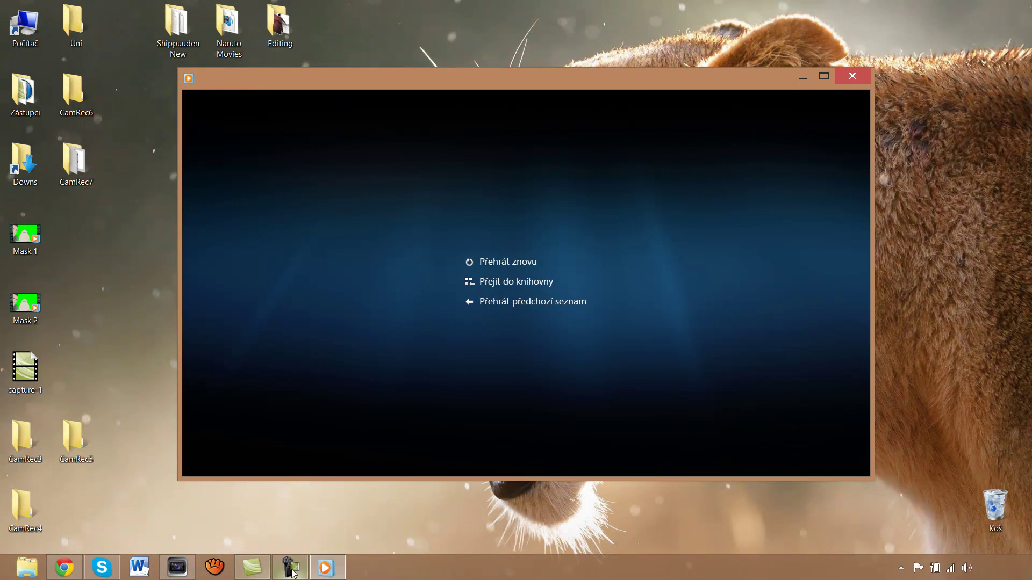
left_click(851, 77)
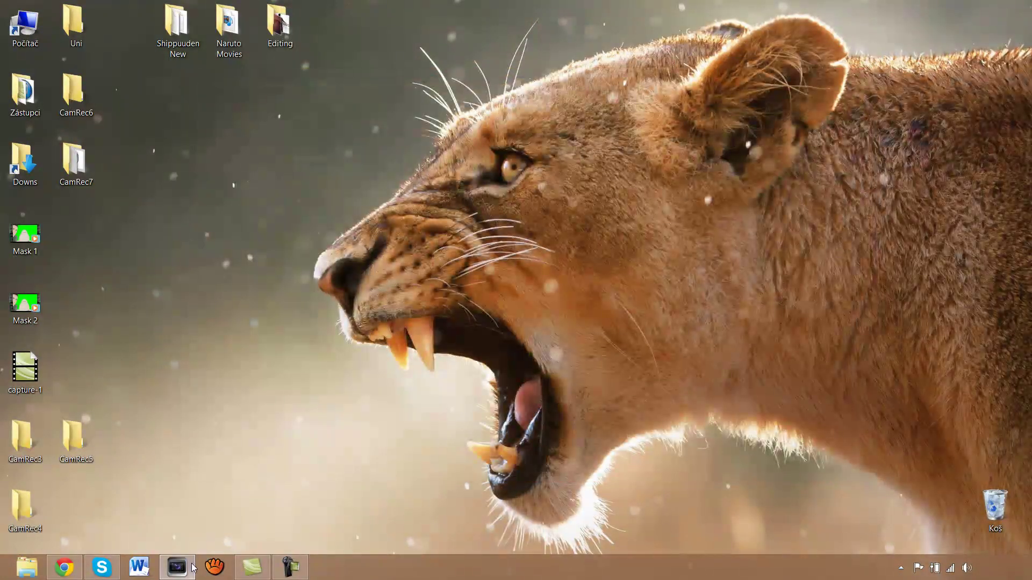
- Bring the Vegas project back and scrub the preview to frame 6
left_click(177, 567)
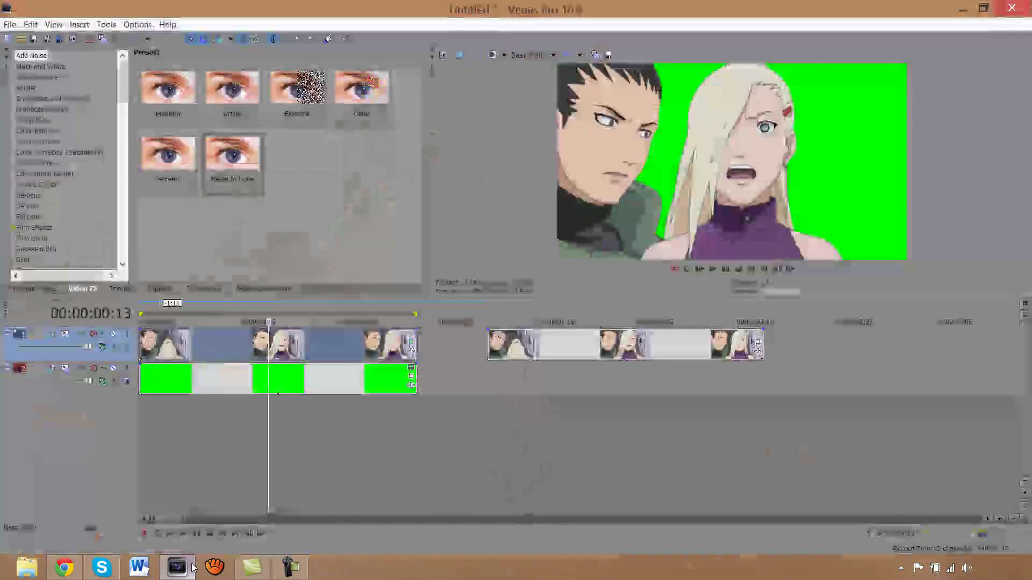
left_click(179, 456)
mouse_move(188, 435)
left_mouse_down()
mouse_move(219, 435)
mouse_move(197, 434)
left_mouse_up()
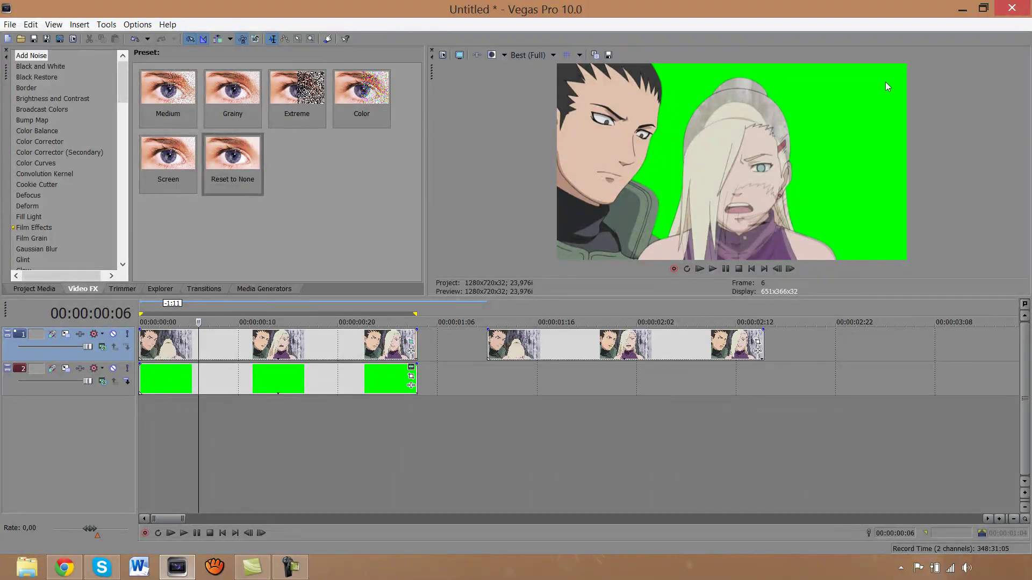
- Switch preview quality to Preview (Auto), then back to Best (Full)
left_click(525, 56)
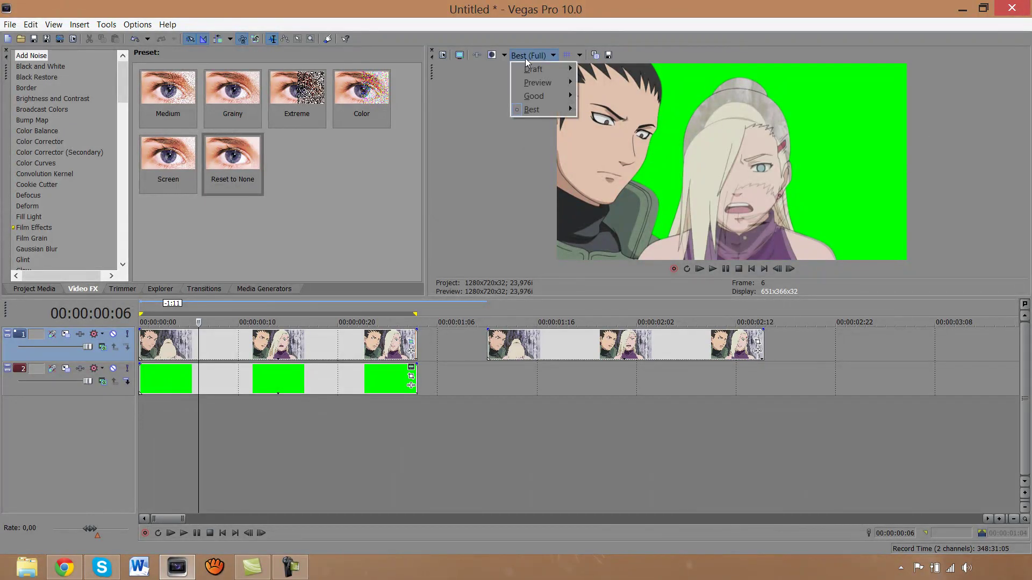
mouse_move(537, 82)
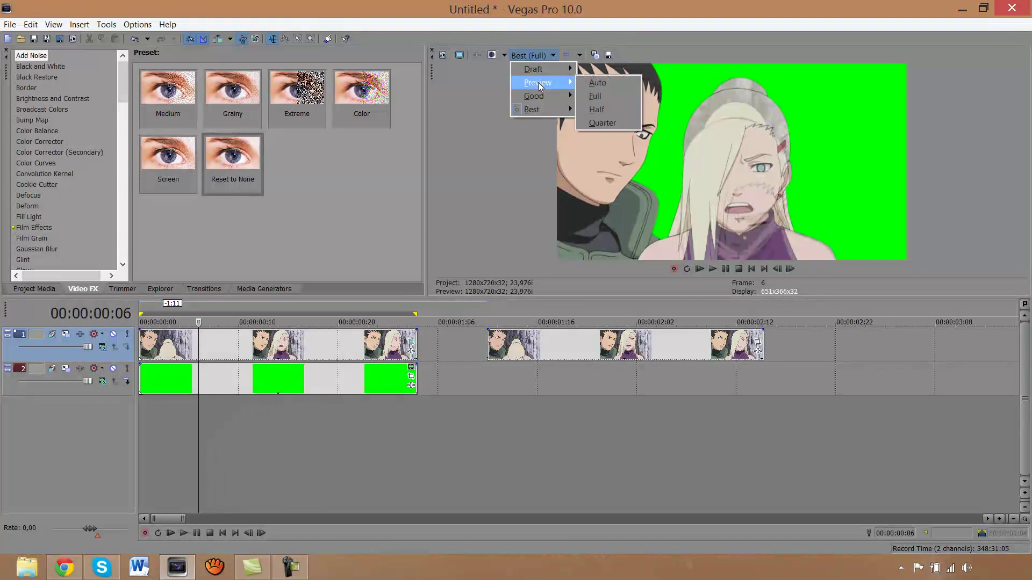
left_click(594, 83)
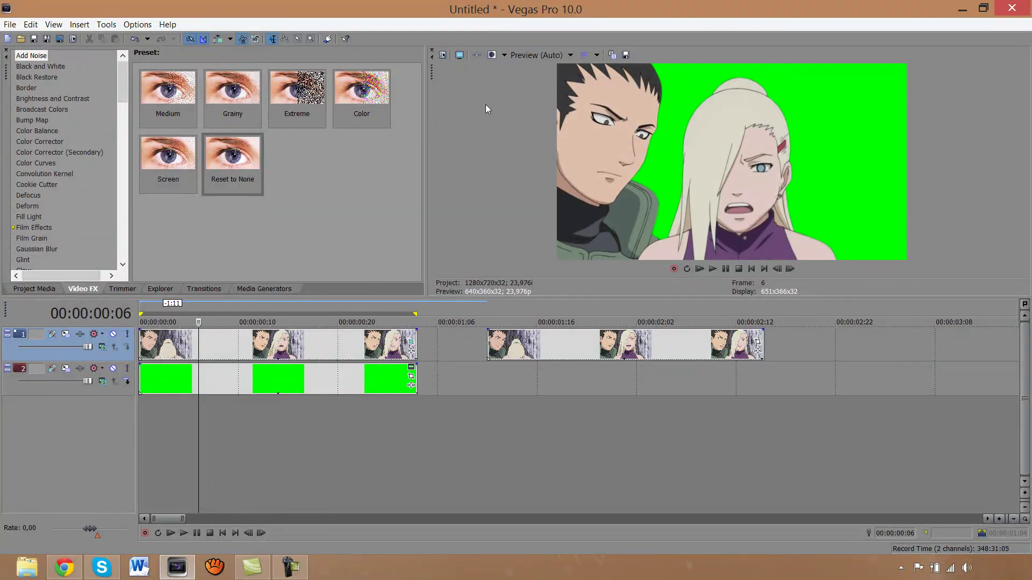
left_click(537, 54)
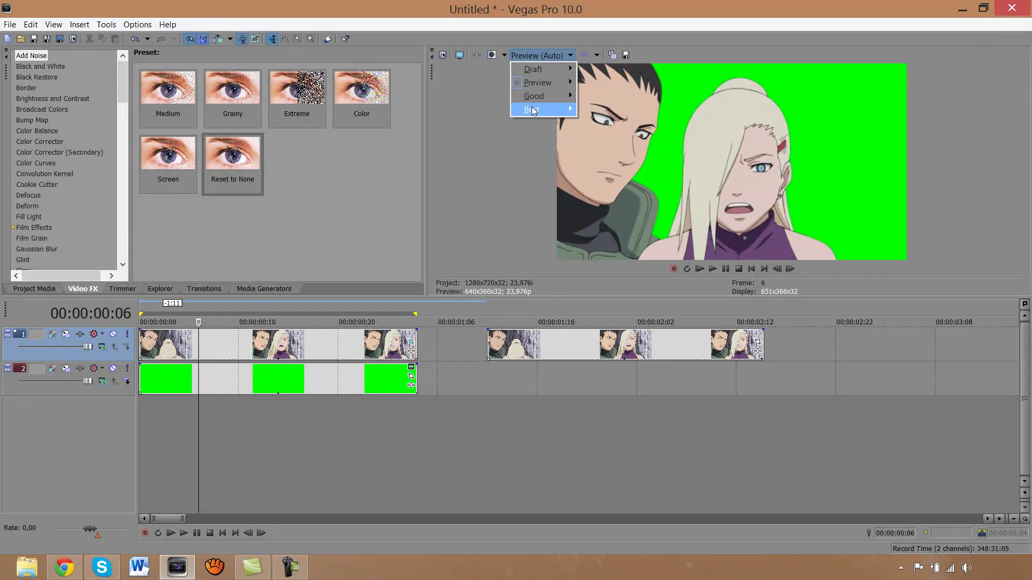
mouse_move(532, 110)
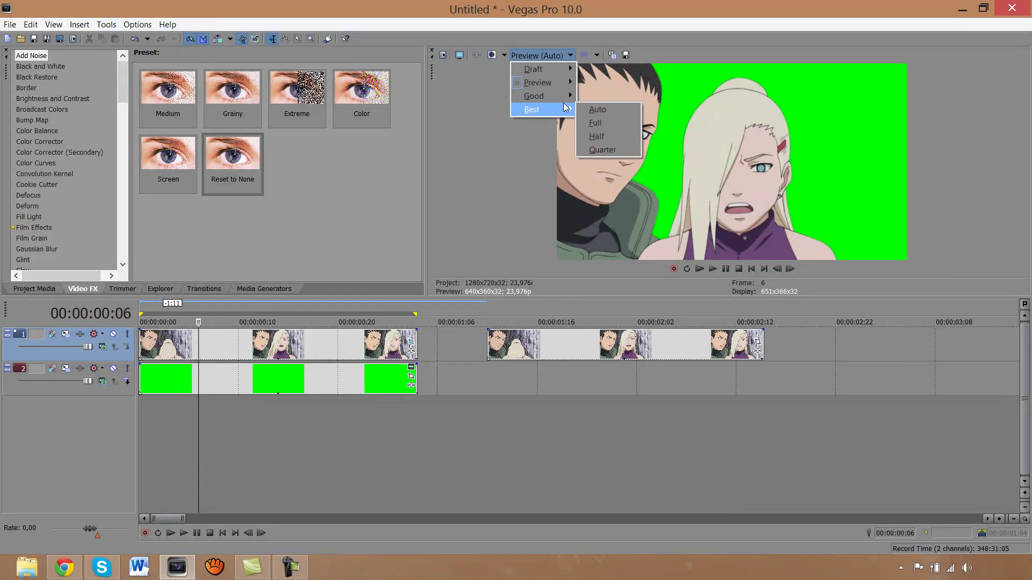
left_click(594, 125)
scroll(219, 405, "up", 1)
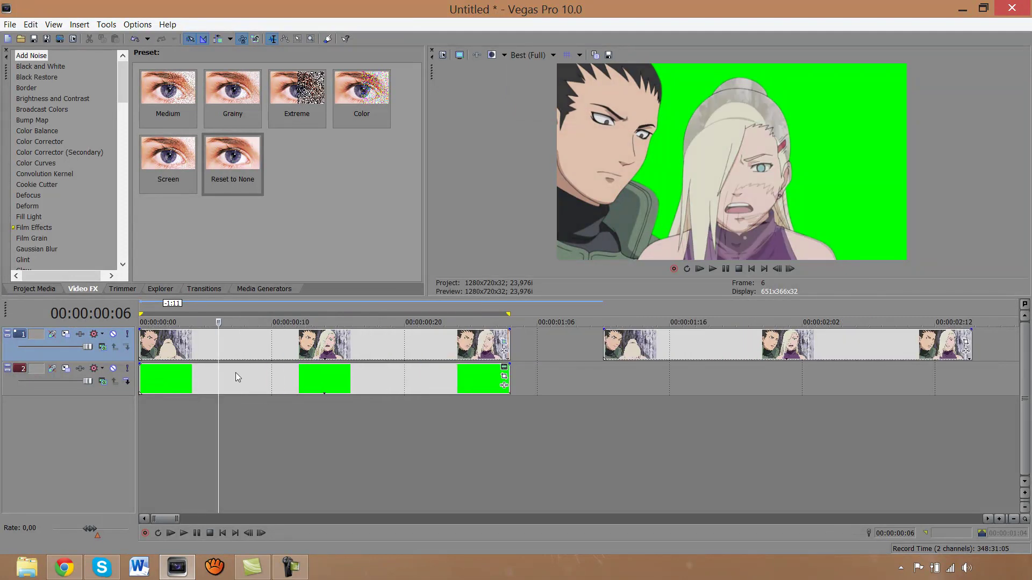
right_click(221, 341)
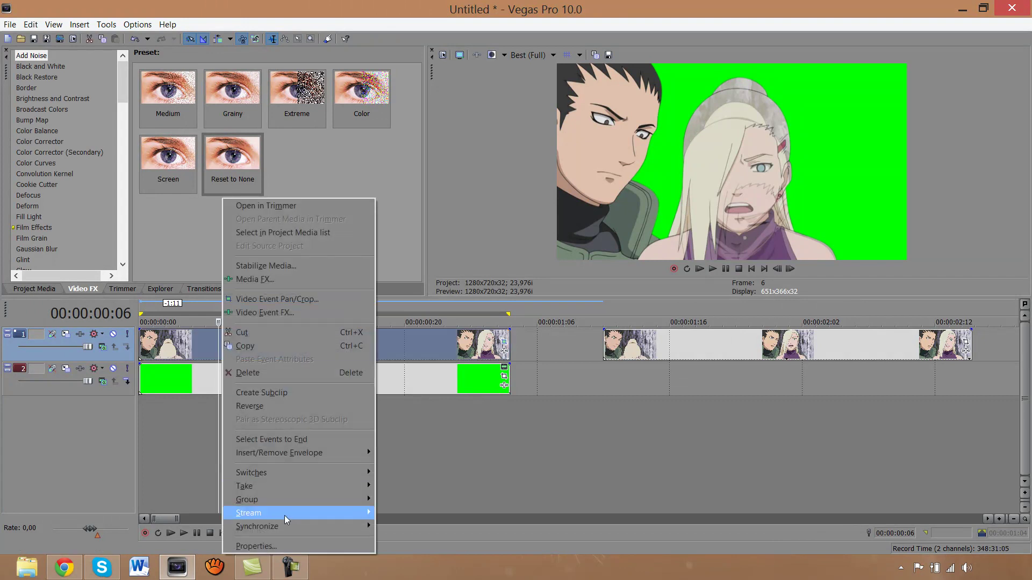
left_click(283, 547)
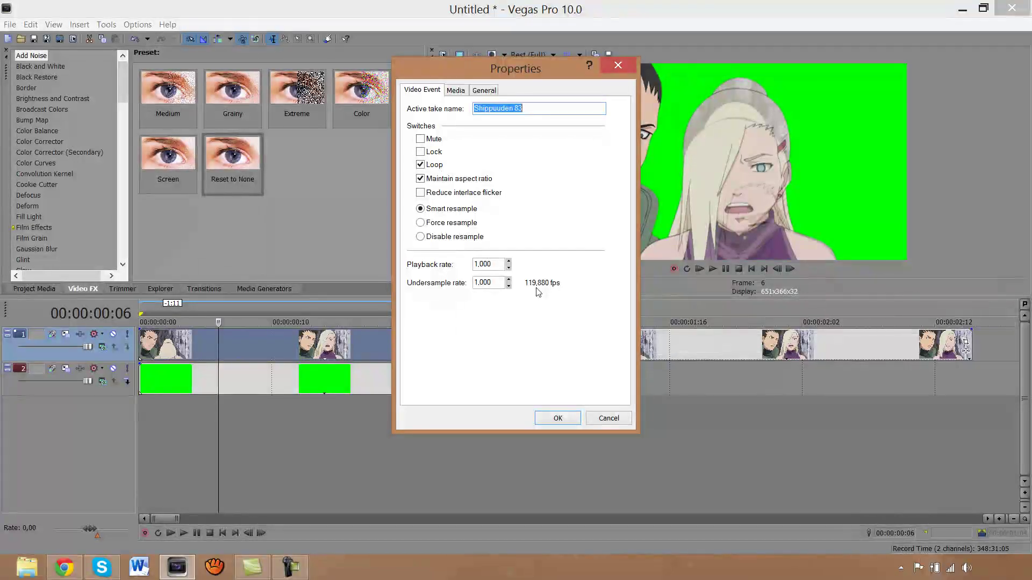
left_click(554, 419)
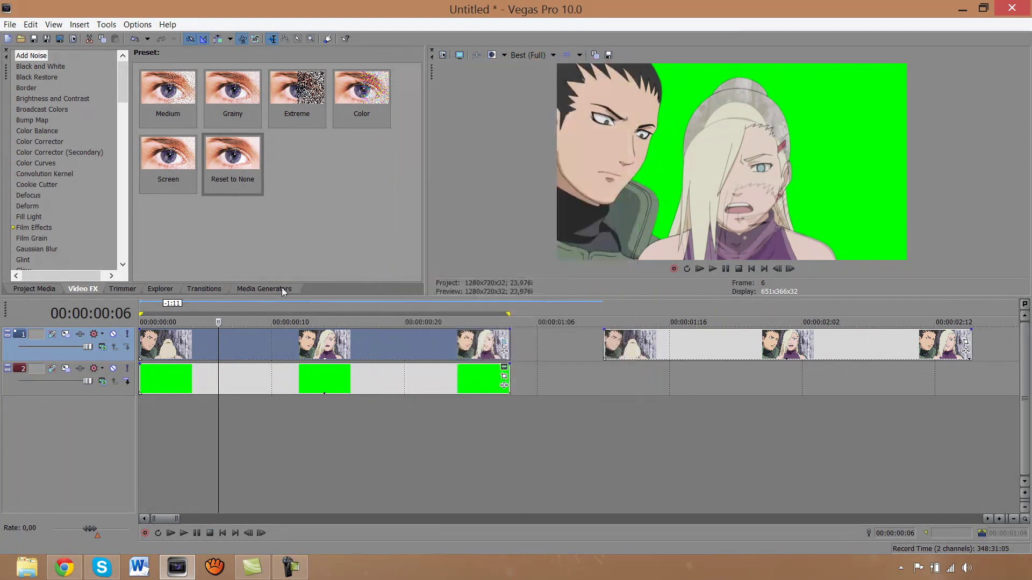
- Check Project Properties, keeping the Custom 1280x720 23.976 fps template, then bring up the track 1 event menu
left_click(74, 41)
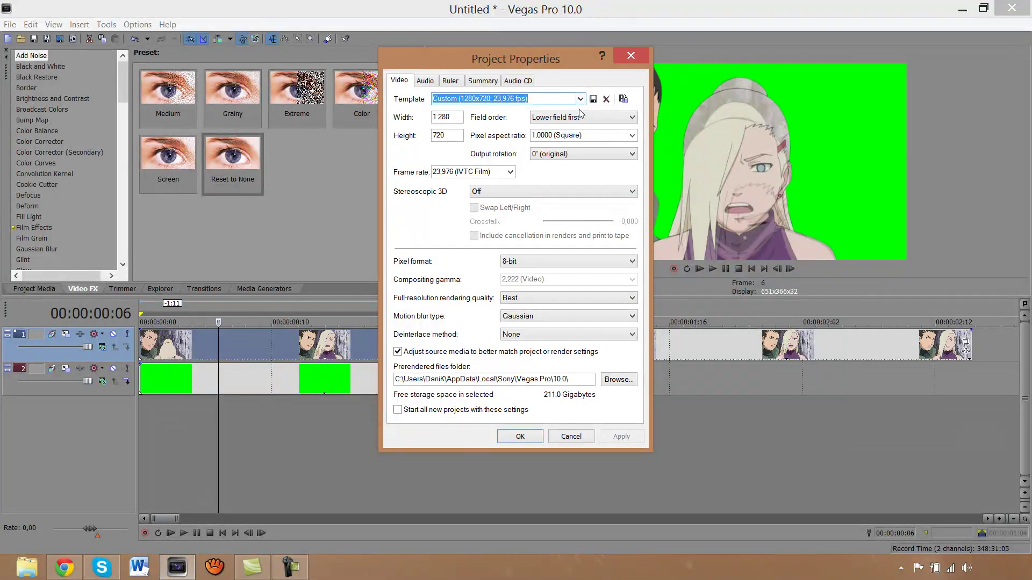
left_click(580, 99)
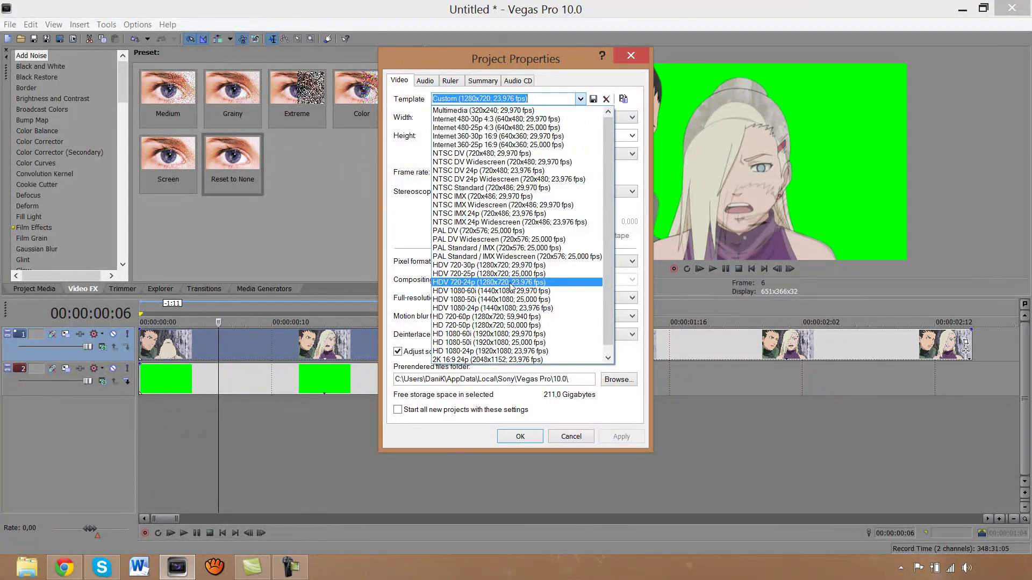
left_click(581, 412)
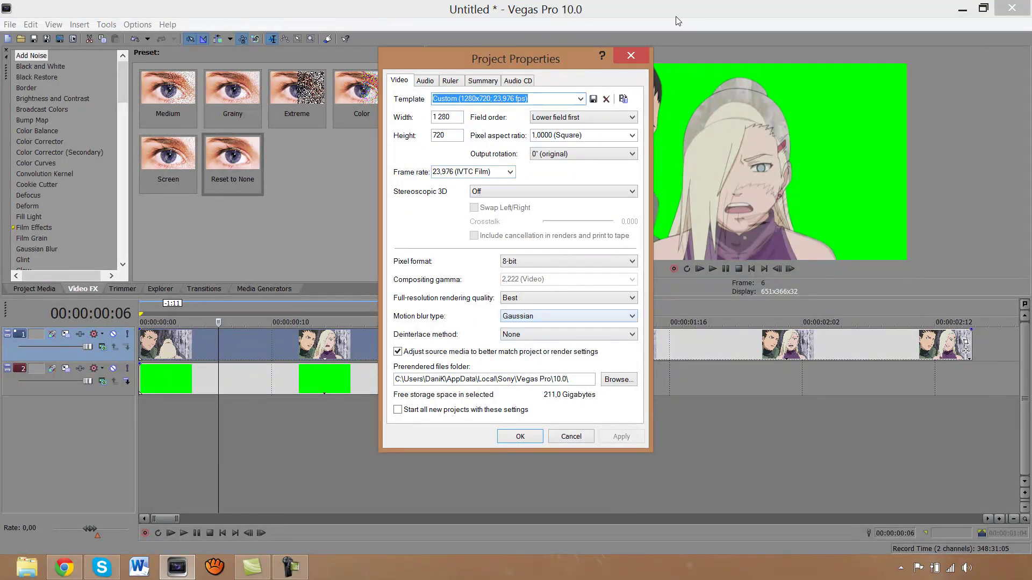
left_click(631, 56)
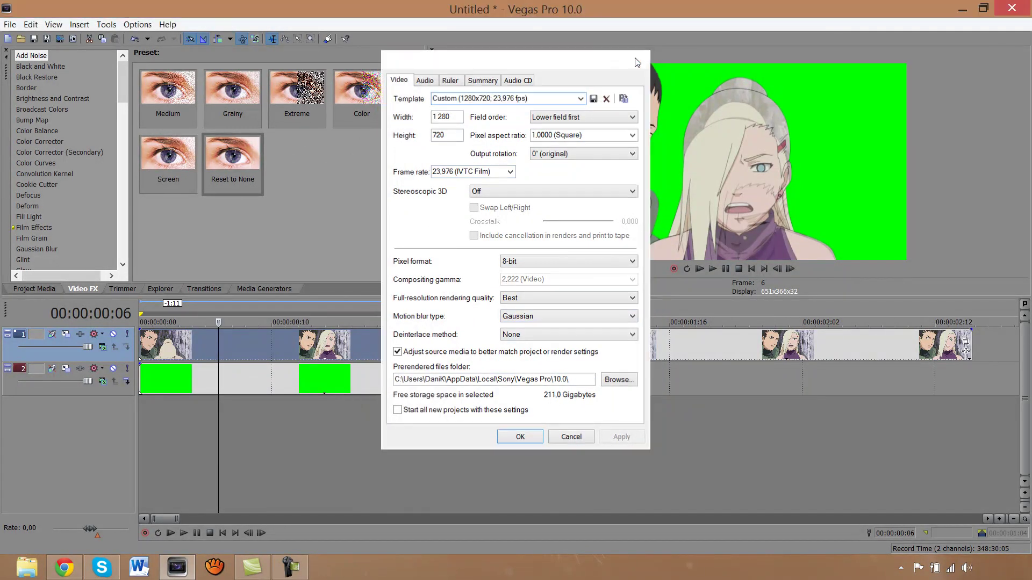
right_click(247, 356)
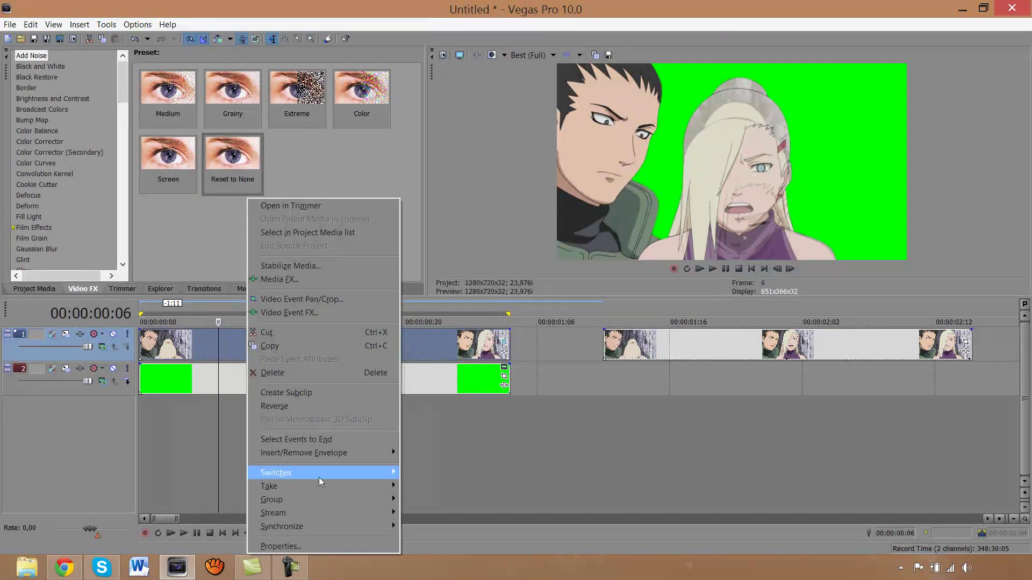
- Review the track 1 clip's properties and disable resampling to remove ghosted frame blending
left_click(280, 547)
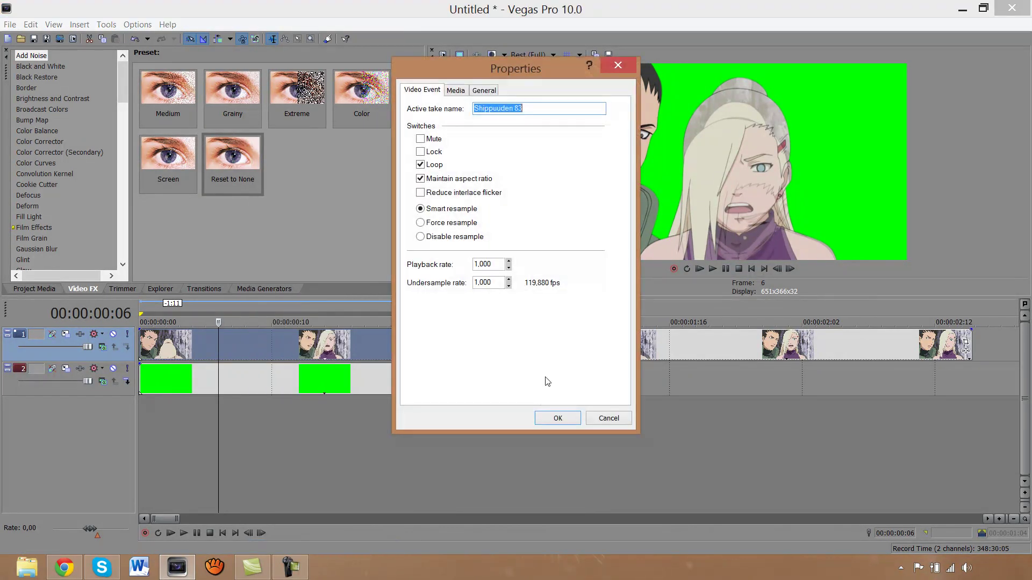
left_click(557, 420)
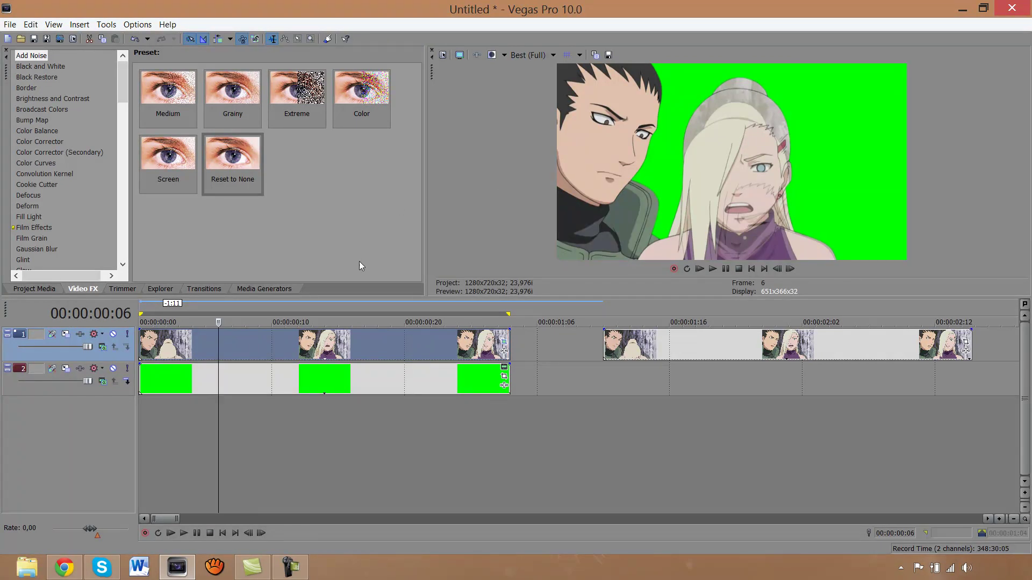
right_click(228, 345)
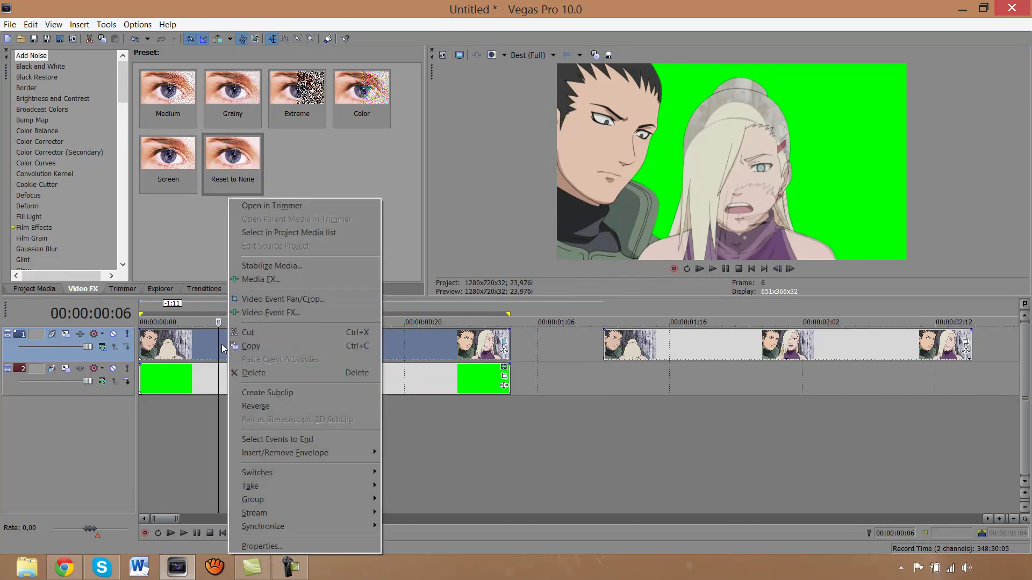
mouse_move(256, 475)
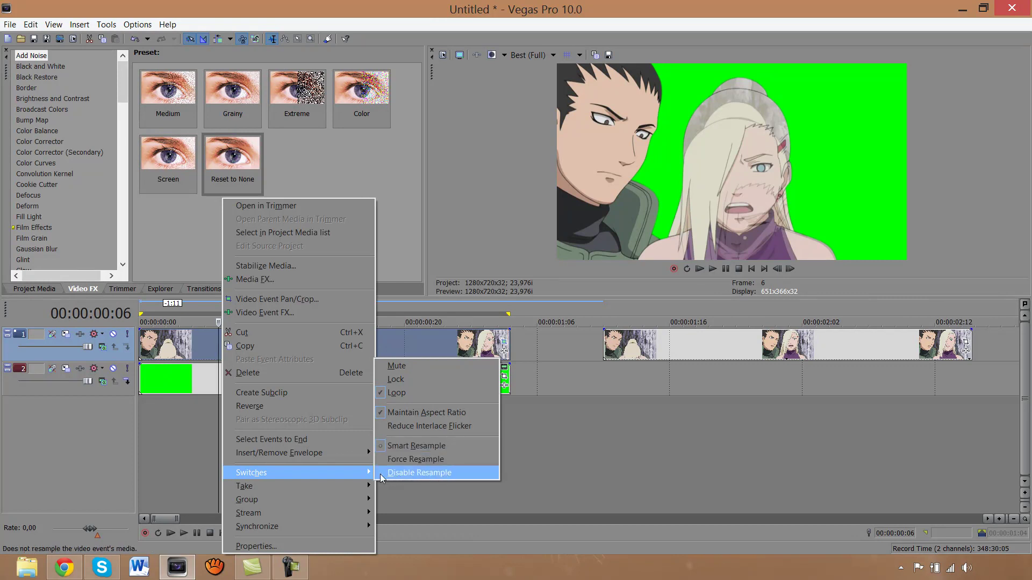
left_click(442, 475)
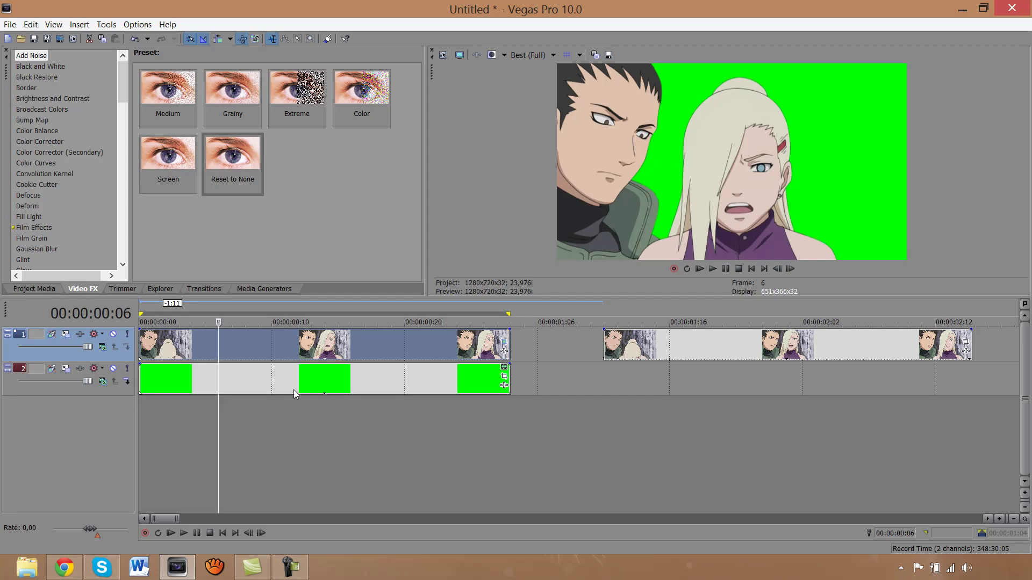
- Move the green track 2 events right to start at 00:00:01:11 under the second clip group
right_click(218, 356)
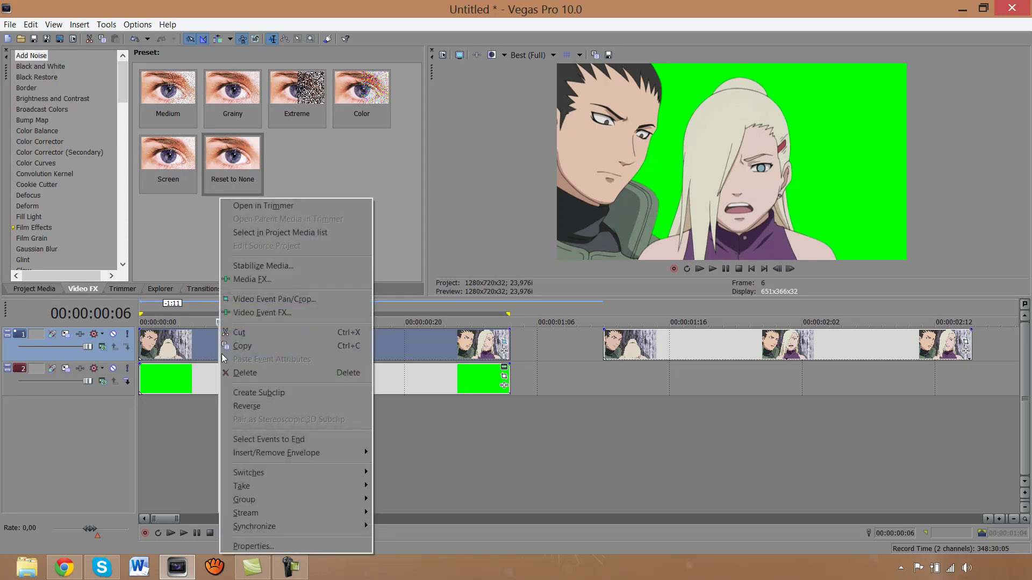
mouse_move(355, 472)
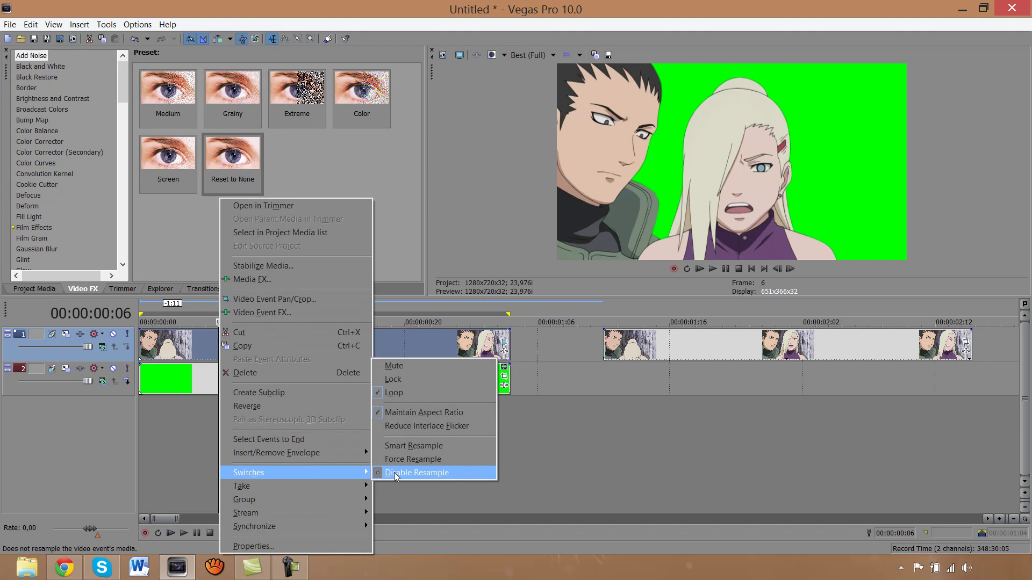
left_click(268, 439)
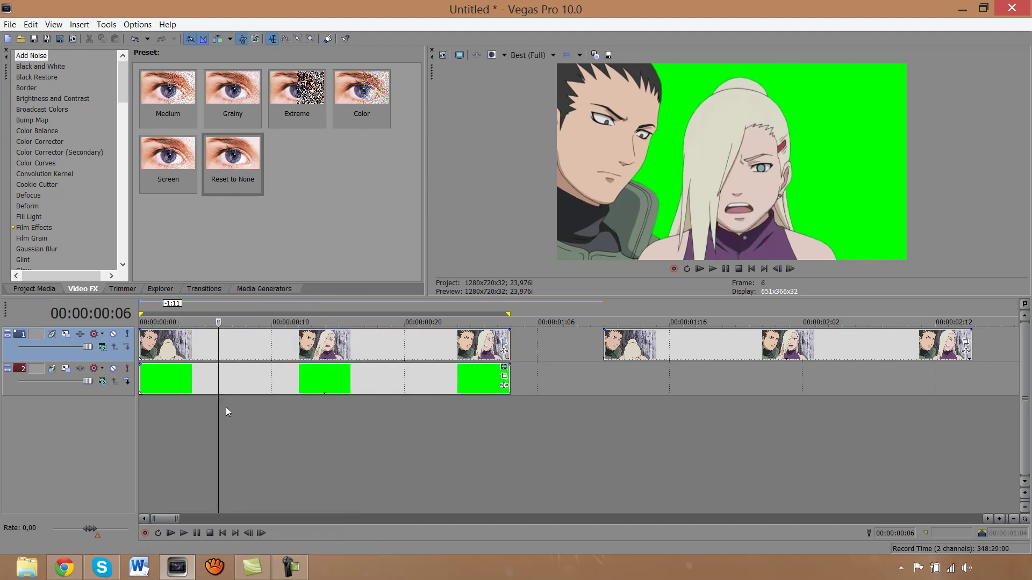
left_click_drag(252, 391, 716, 383)
- Set the playhead to 00:00:01:11 and briefly open and close the clip's Pan/Crop window
left_click(603, 417)
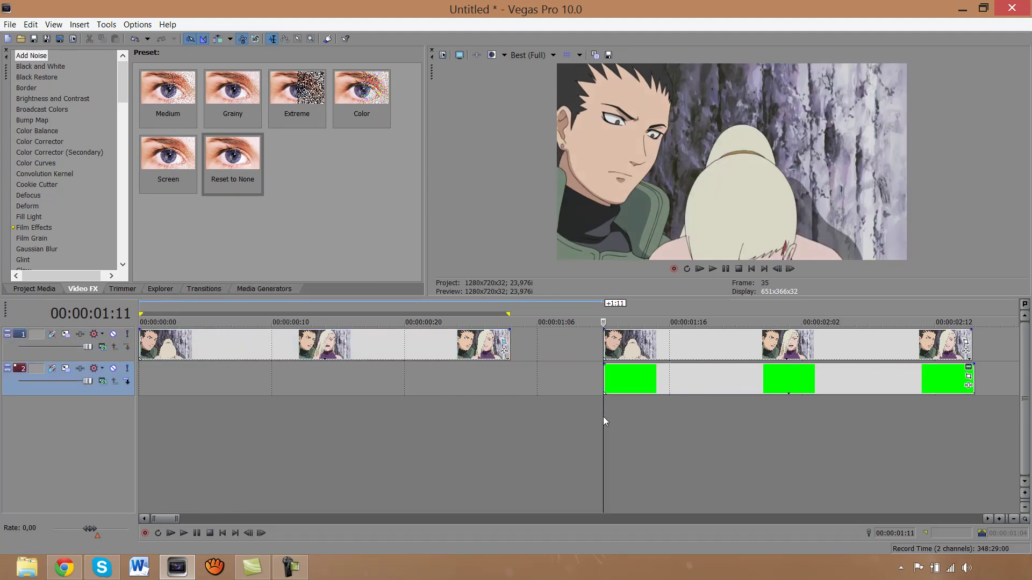
scroll(779, 439, "up", 2)
scroll(778, 439, "down", 3)
scroll(628, 386, "up", 2)
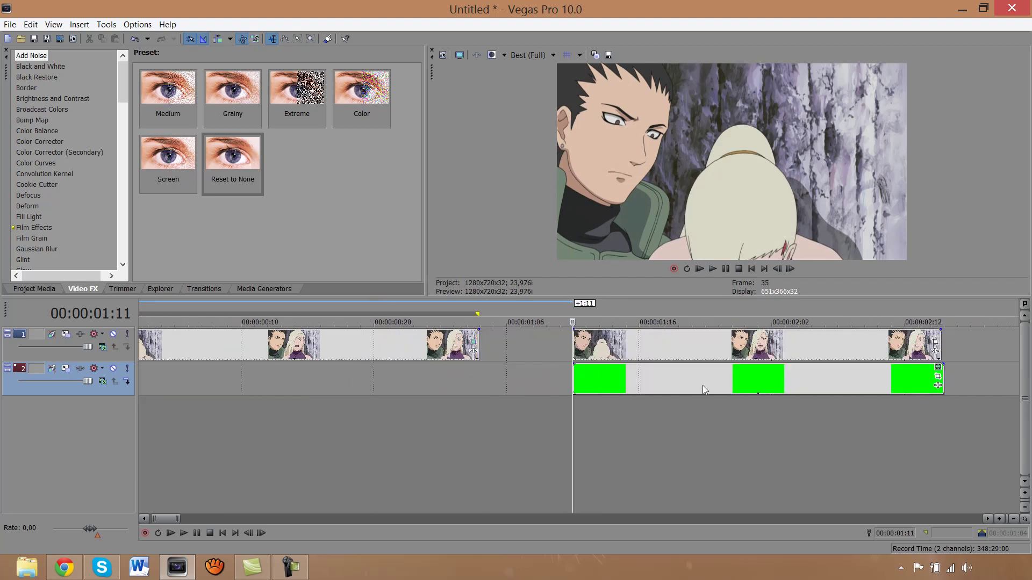
scroll(702, 385, "down", 1)
left_click(759, 347)
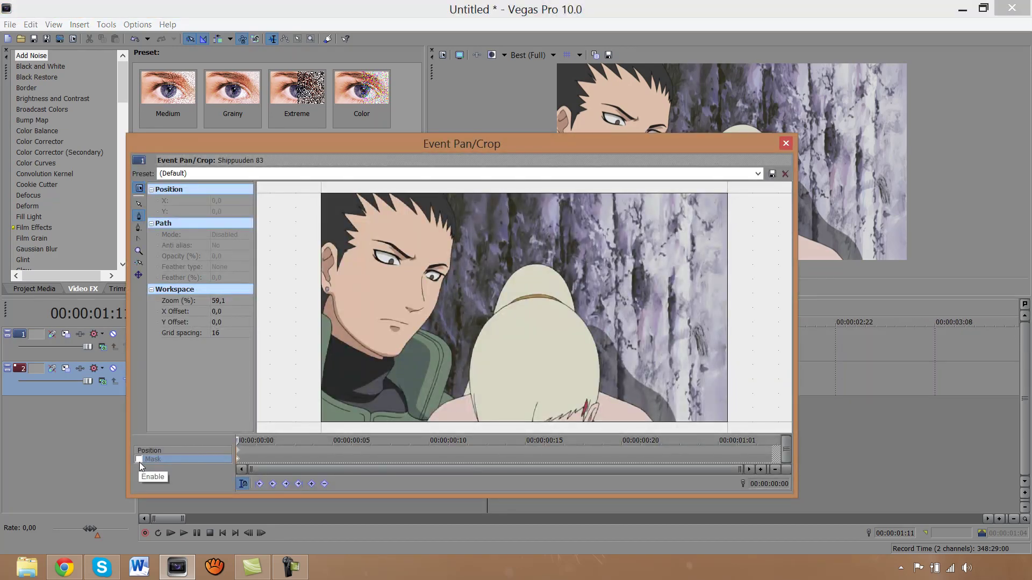
mouse_move(516, 141)
left_mouse_down()
mouse_move(377, 218)
mouse_move(379, 128)
mouse_move(344, 131)
mouse_move(407, 175)
mouse_move(316, 167)
mouse_move(588, 147)
mouse_move(533, 129)
left_mouse_up()
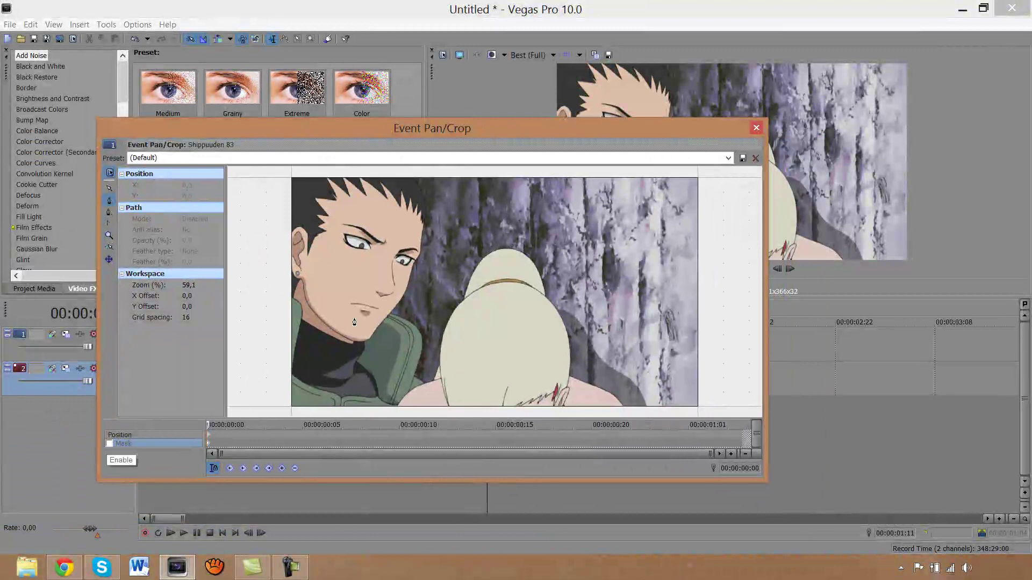
left_click(756, 127)
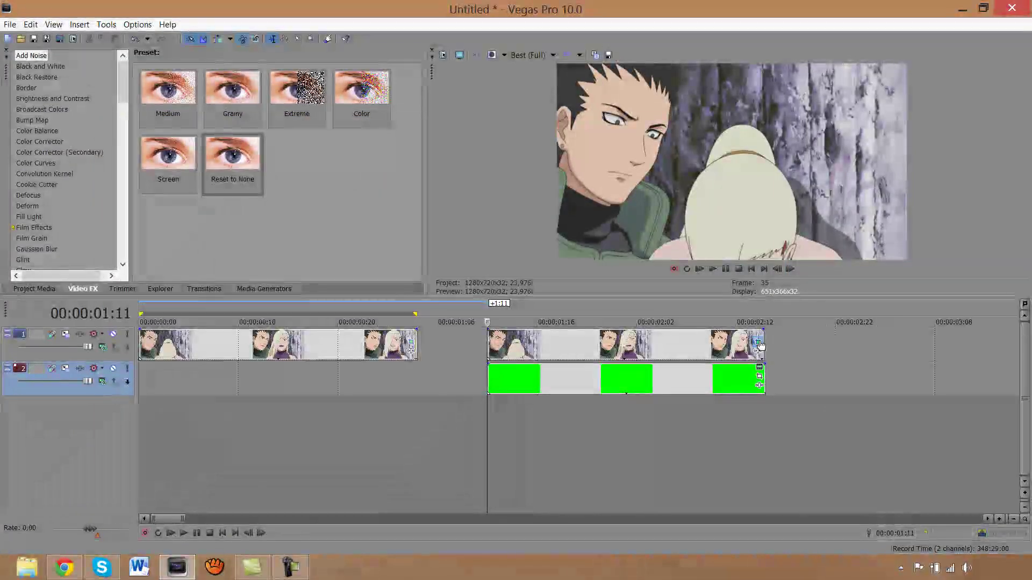
- Reopen Event Pan/Crop for the Shippuuden 83 clip, enable Mask, and maximize the window
left_click(757, 342)
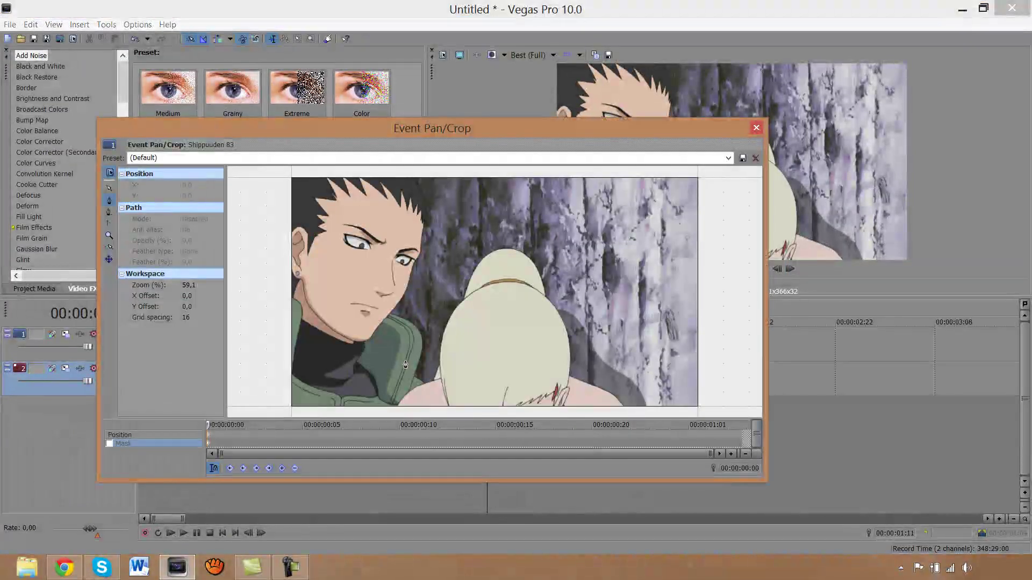
left_click(110, 444)
double_click(551, 124)
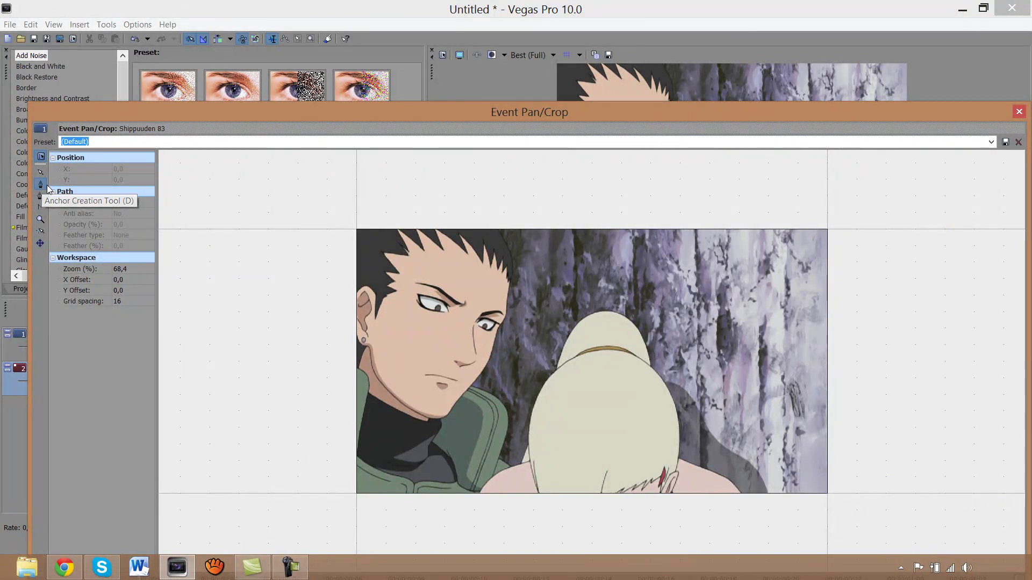
left_click(41, 171)
left_click_drag(596, 329, 504, 307)
scroll(493, 410, "up", 5)
left_click_drag(493, 410, 552, 381)
scroll(534, 385, "down", 5)
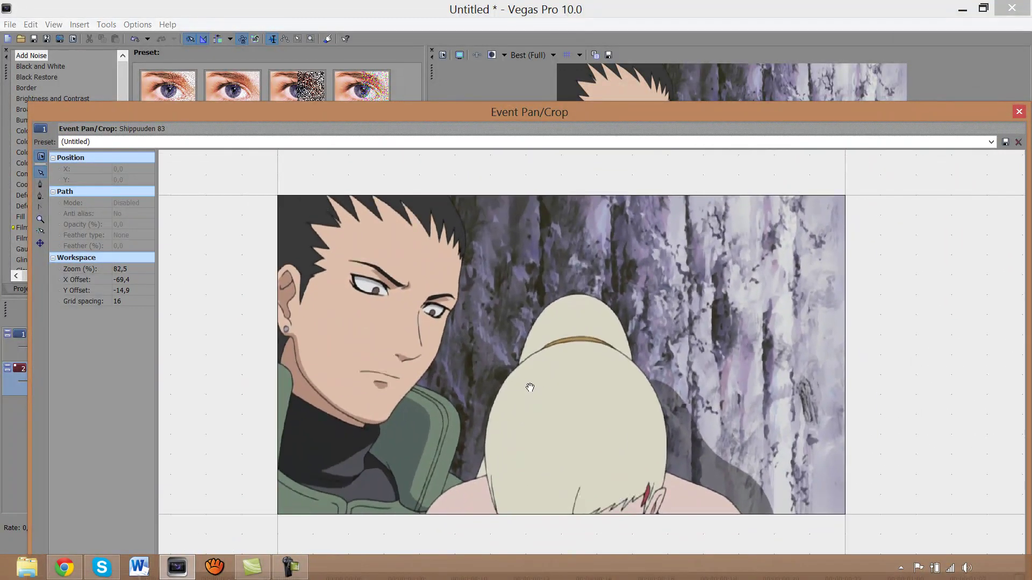
left_click(40, 184)
left_click(560, 340)
left_click(384, 323)
left_click(676, 297)
left_click(476, 399)
left_click(135, 42)
left_click(135, 42)
left_click(135, 42)
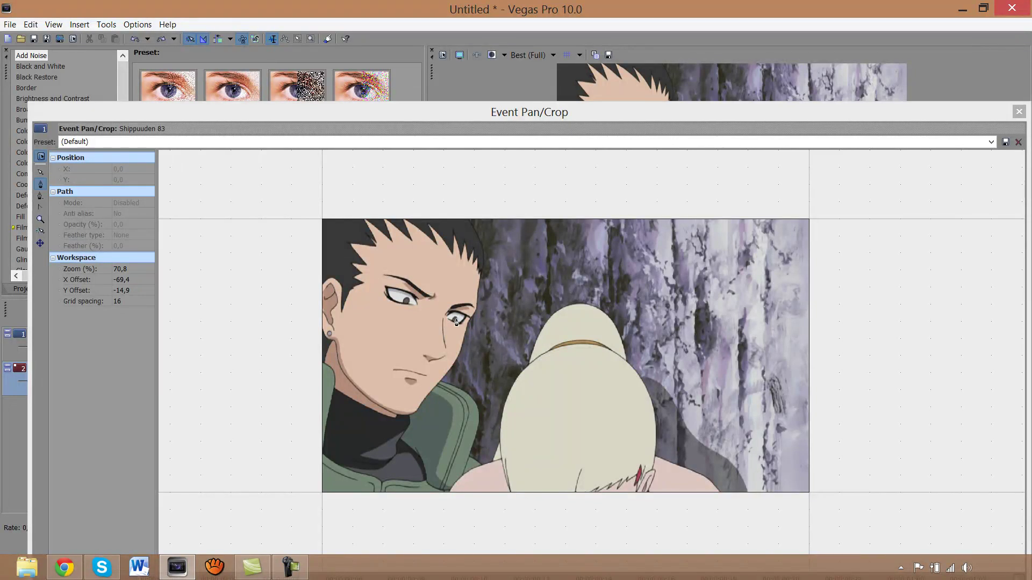
left_click(41, 185)
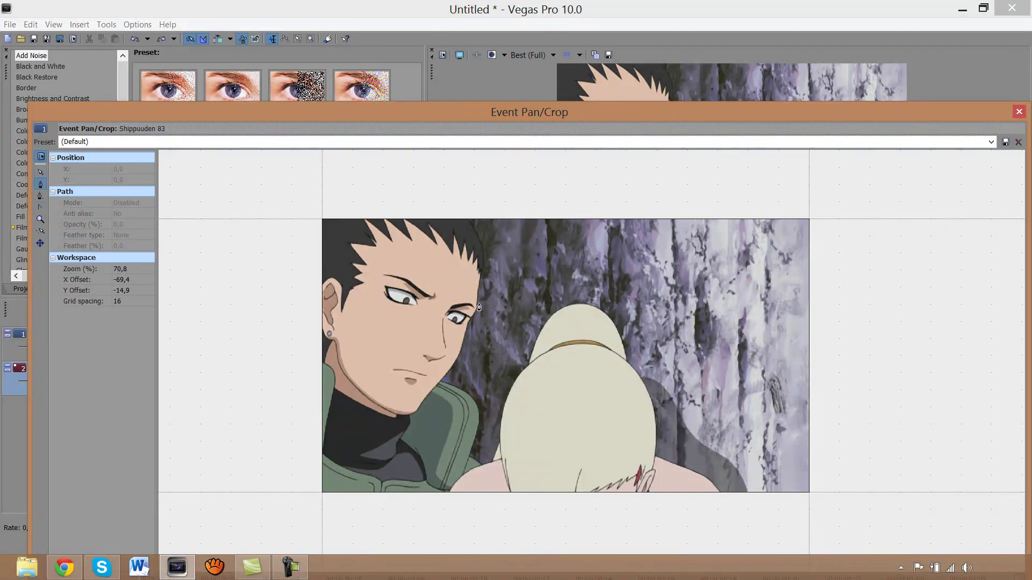
mouse_move(525, 302)
left_mouse_down()
mouse_move(436, 290)
mouse_move(525, 292)
left_mouse_up()
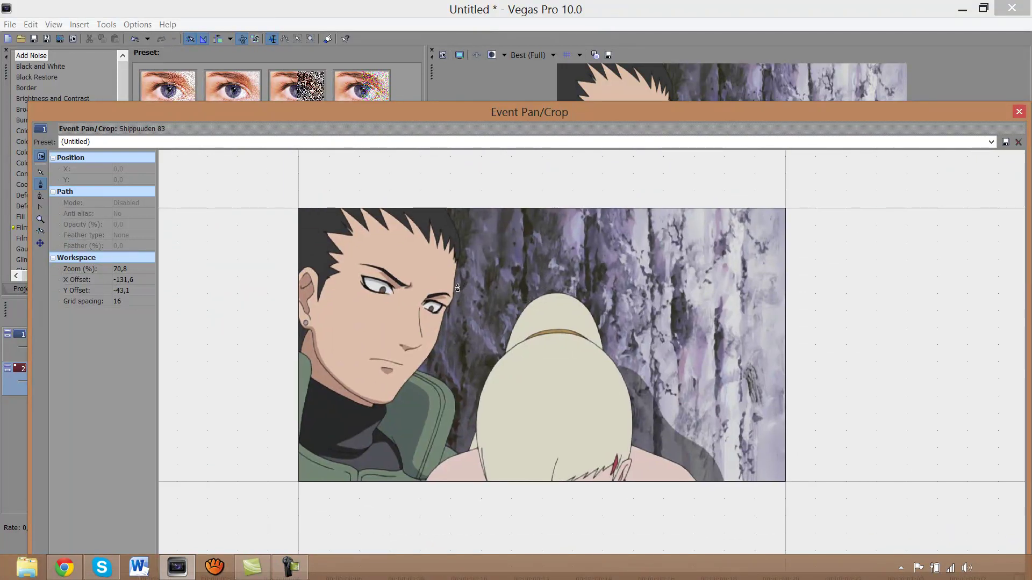
mouse_move(573, 310)
left_mouse_down()
mouse_move(505, 273)
mouse_move(557, 307)
left_mouse_up()
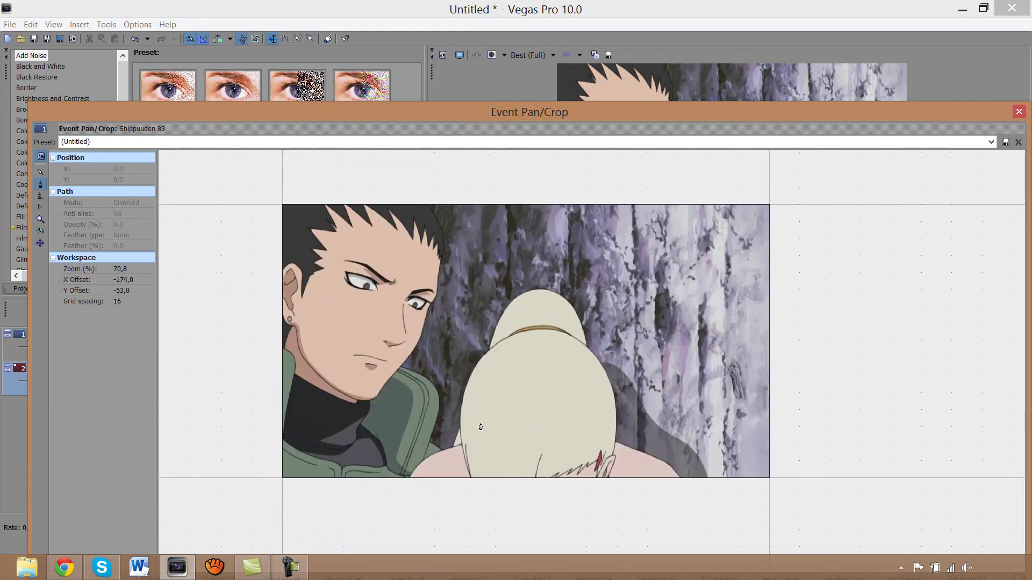
scroll(476, 451, "up", 6)
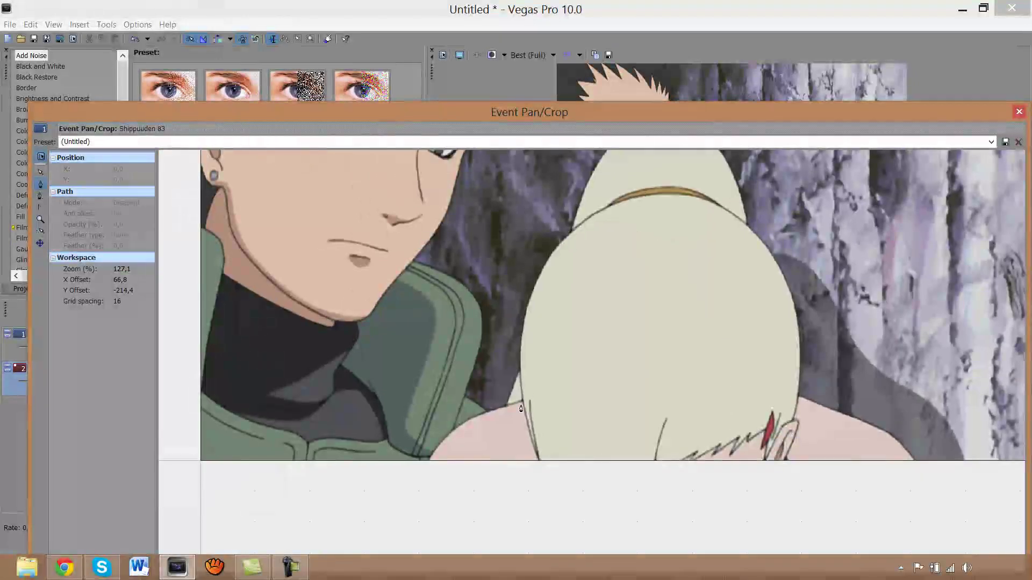
scroll(530, 396, "up", 4)
left_click_drag(316, 403, 572, 300)
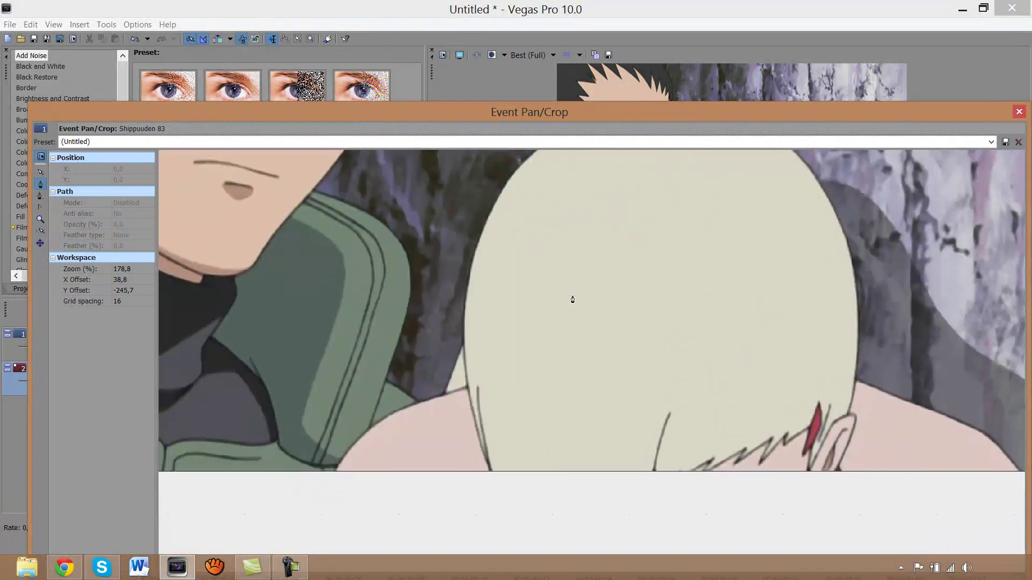
left_click_drag(438, 256, 409, 274)
left_click(41, 185)
scroll(315, 459, "down", 2)
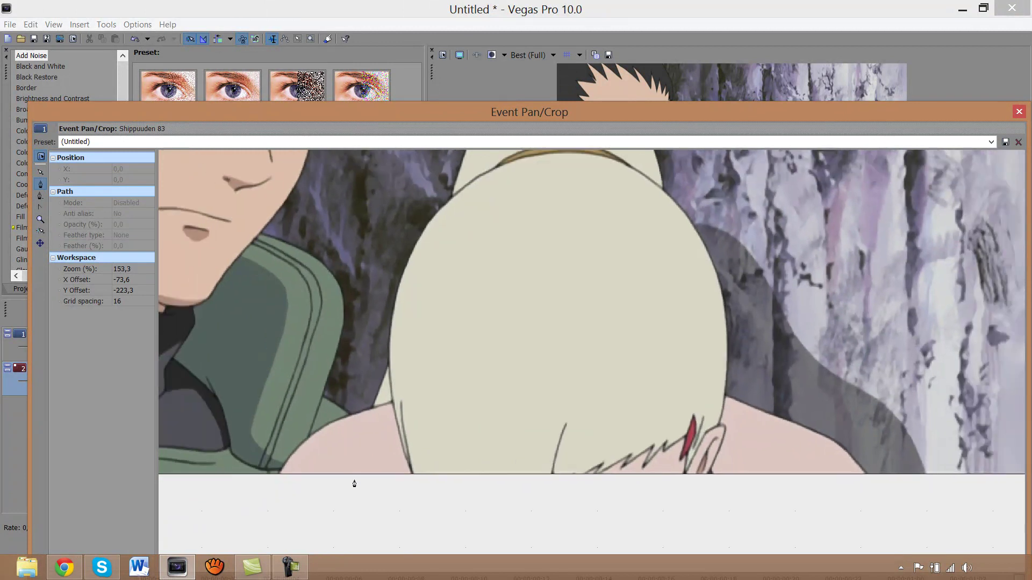
scroll(353, 478, "up", 5)
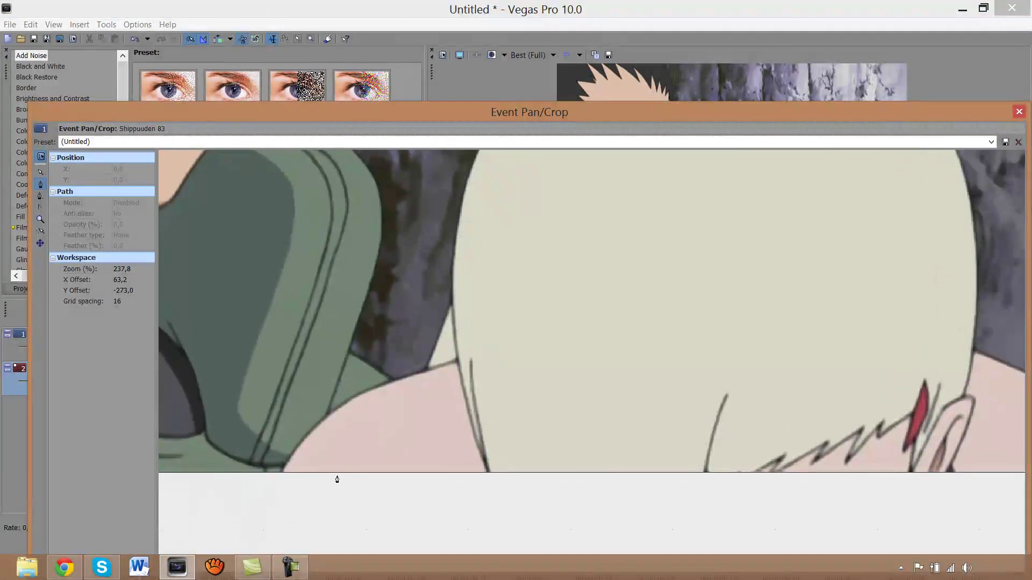
left_click(277, 486)
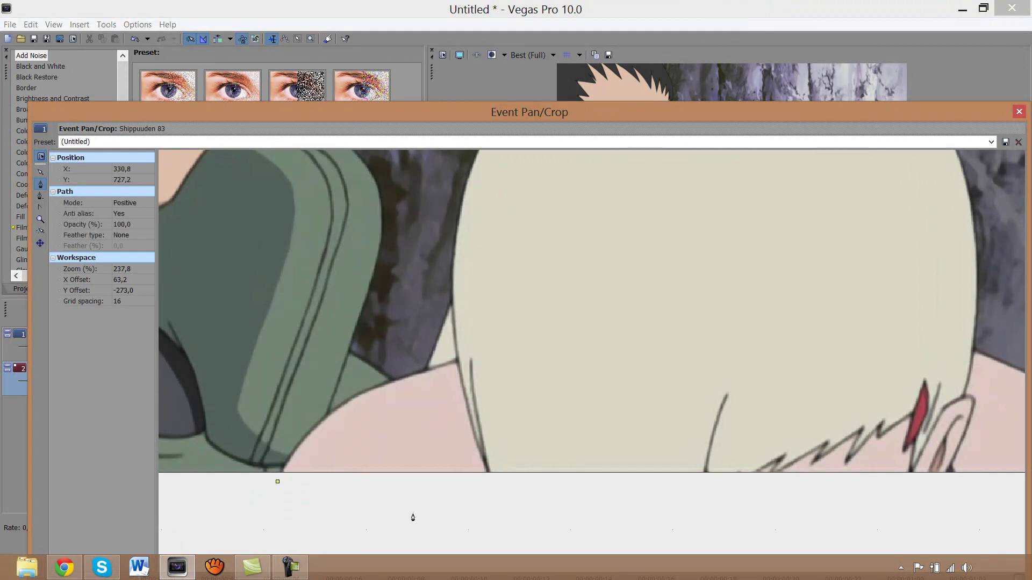
left_click(427, 372)
left_click(346, 433)
left_click(135, 40)
left_click(135, 40)
left_click(135, 40)
left_click(278, 478)
left_click(287, 461)
left_click(297, 448)
left_click(305, 434)
left_click(321, 422)
left_click(339, 408)
left_click(353, 400)
left_click(373, 388)
left_click(395, 381)
left_click(419, 373)
left_click(429, 370)
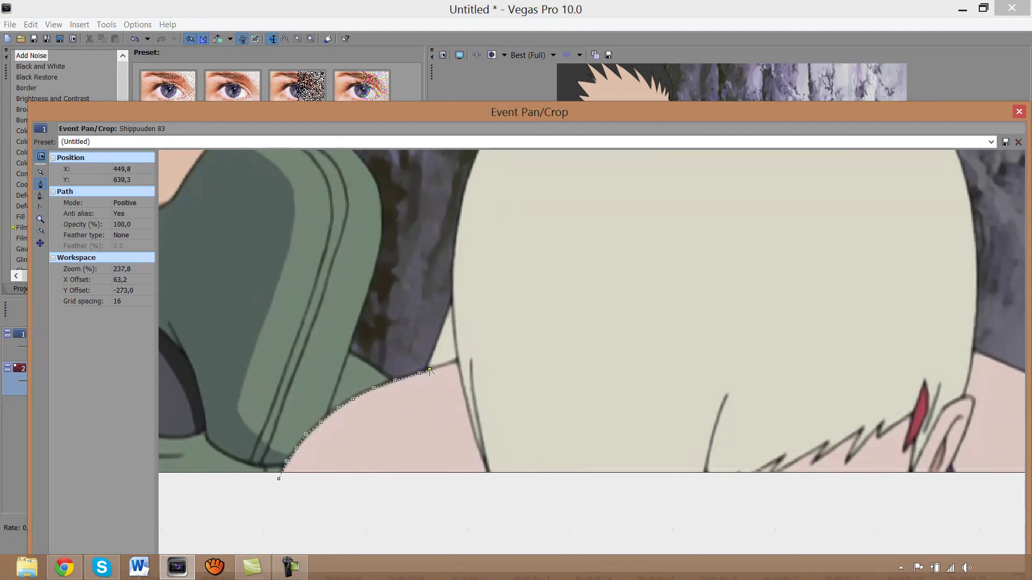
right_click(397, 382)
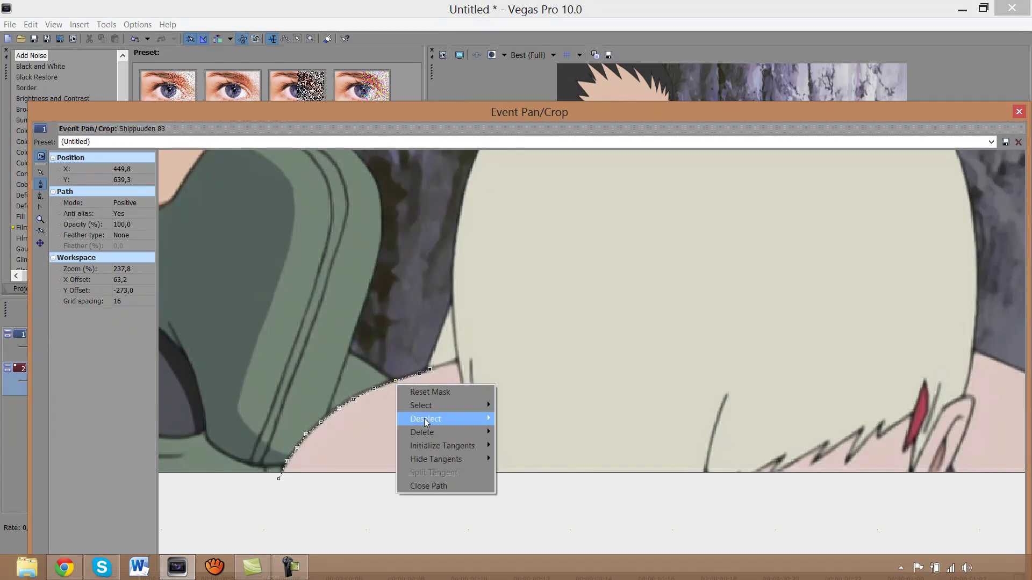
mouse_move(434, 436)
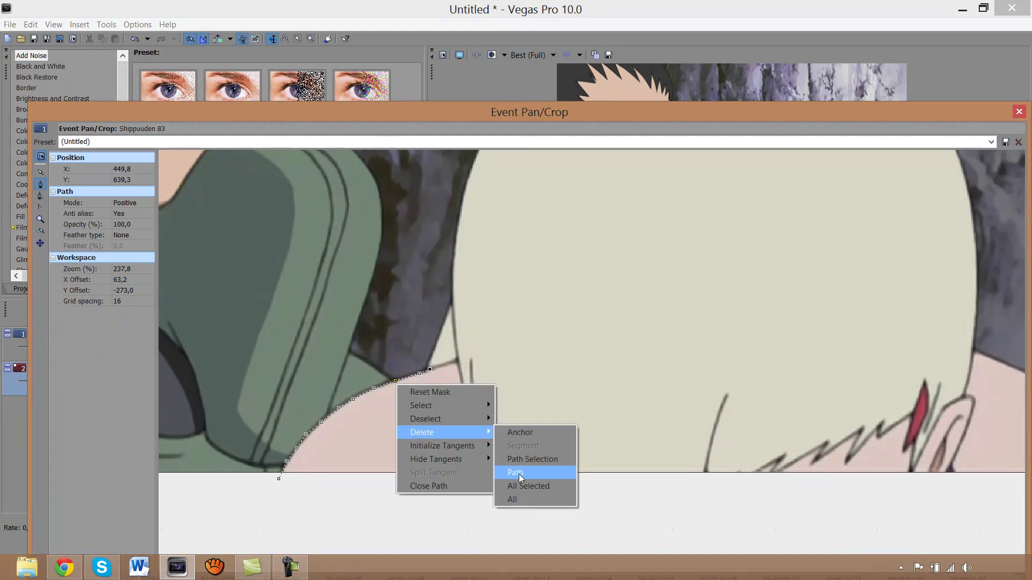
left_click(510, 499)
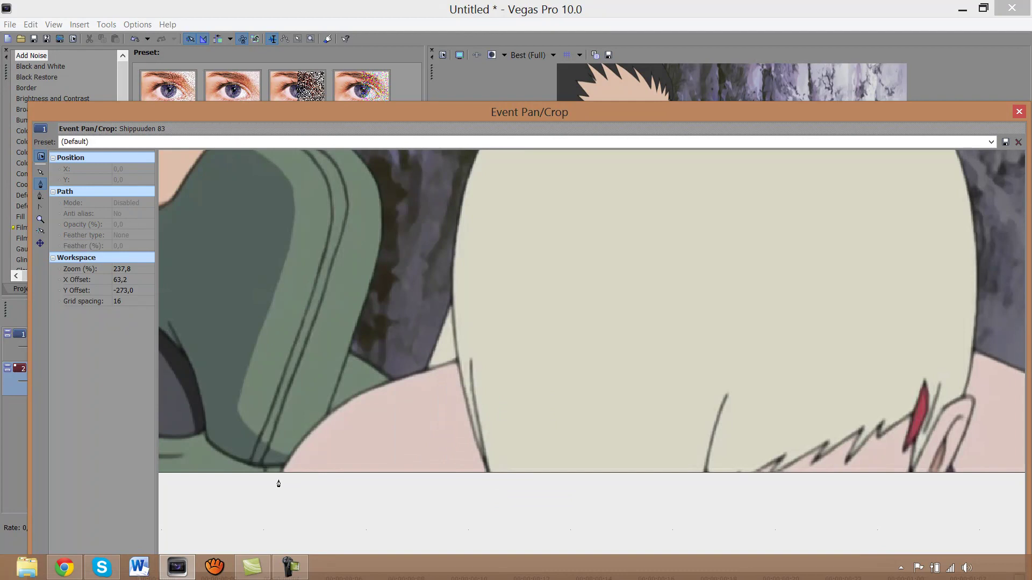
- Start the mask at the shoulder's lower end and curve anchors along the shoulder edge
left_click(278, 481)
left_click(425, 372)
left_click(351, 428)
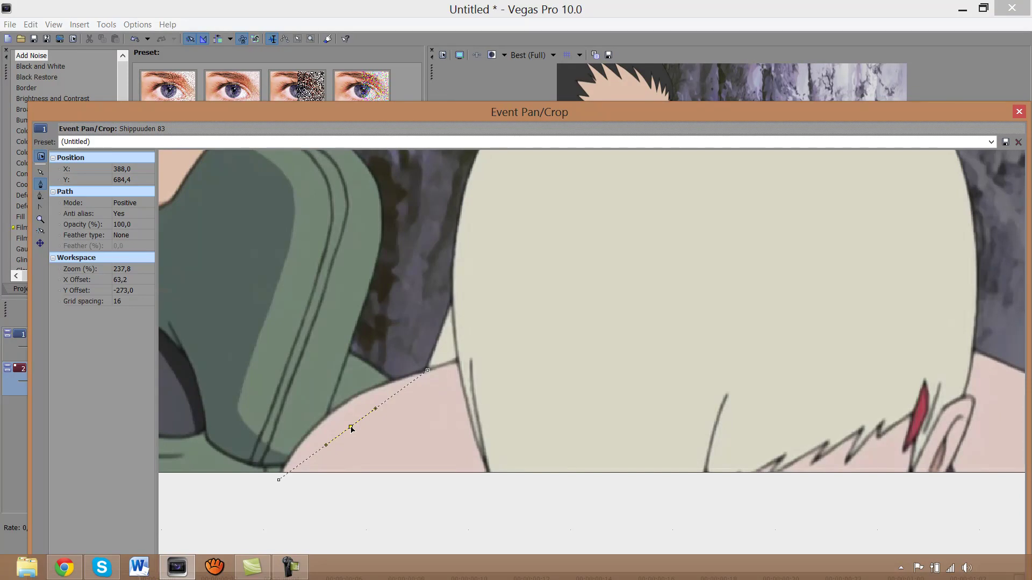
left_click_drag(352, 428, 334, 410)
left_click(301, 450)
left_click_drag(301, 451, 299, 446)
left_click(357, 399)
left_click(391, 396)
left_click_drag(392, 397, 319, 465)
left_click(356, 436)
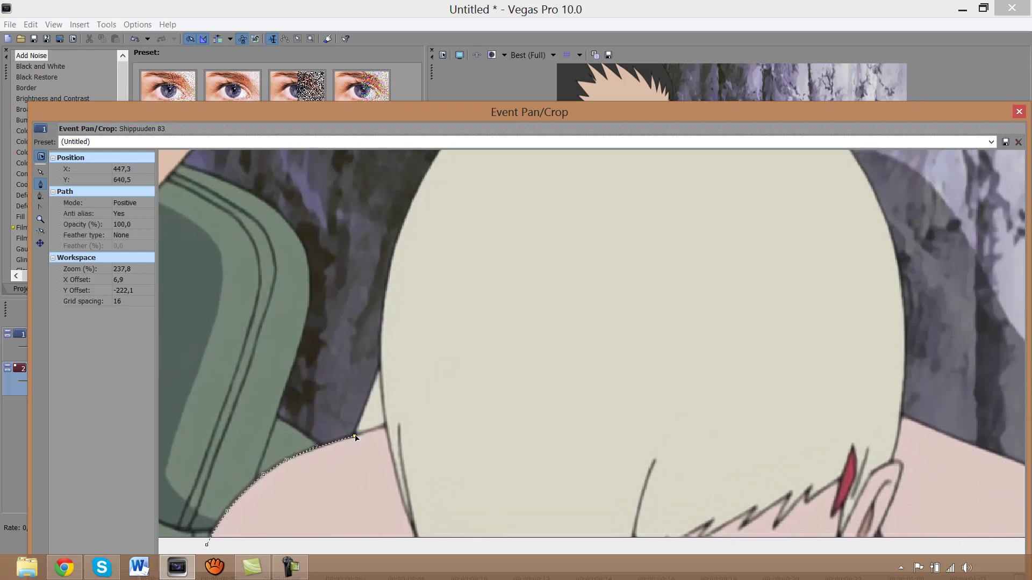
- Extend the mask path from the shoulder up along the left edge of the head
left_click(368, 398)
left_click(380, 368)
left_click_drag(394, 365, 346, 452)
left_click(333, 454)
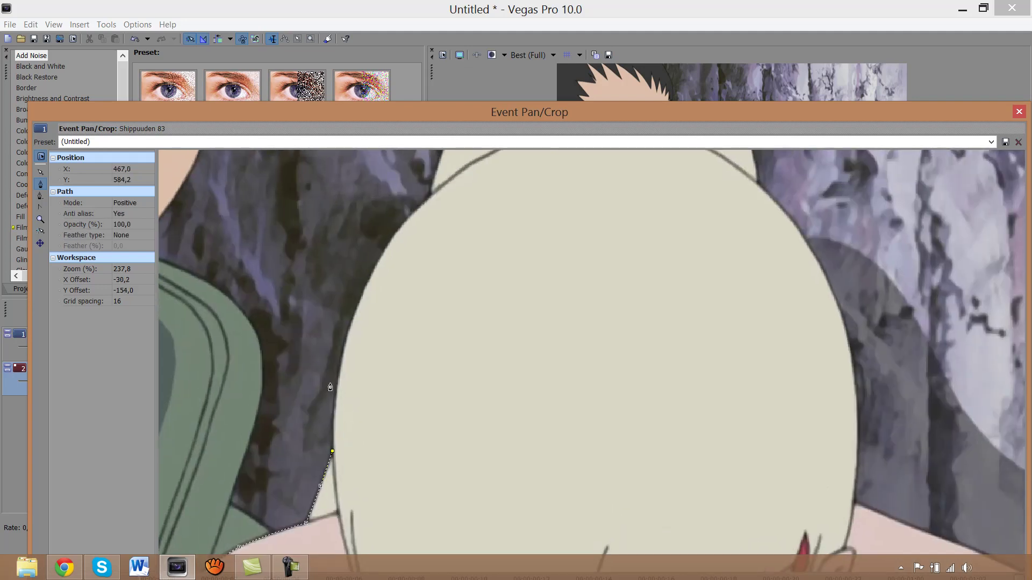
left_click(431, 195)
left_click(383, 320)
left_click_drag(383, 321, 355, 311)
left_click(338, 388)
left_click_drag(339, 388, 336, 387)
left_click(396, 237)
left_click_drag(396, 237, 357, 376)
left_click(355, 372)
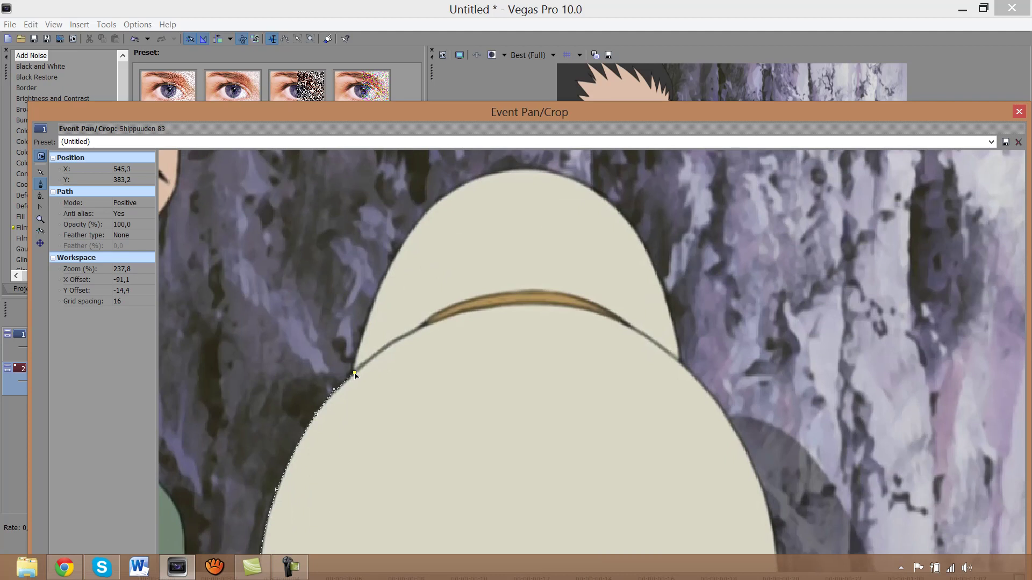
- Add curved anchors over the top of the head and down its right side
left_click(679, 362)
left_click_drag(519, 169, 464, 171)
left_click_drag(449, 232, 425, 215)
left_click_drag(601, 239, 623, 217)
left_click(661, 287)
left_click_drag(661, 288, 662, 285)
left_click(519, 170)
left_click_drag(624, 302, 354, 214)
left_click(410, 272)
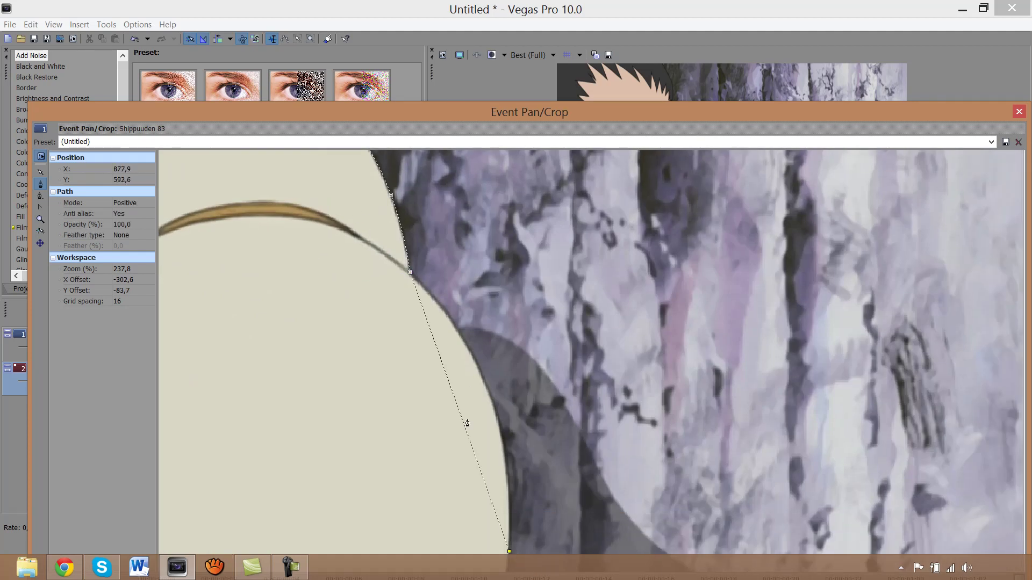
left_click(489, 392)
left_click(445, 312)
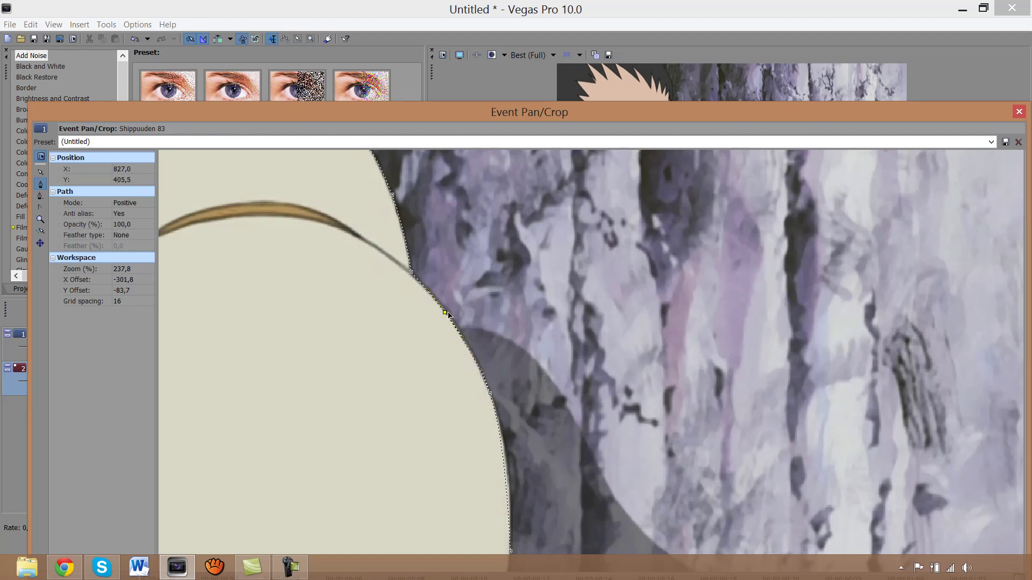
left_click_drag(452, 418, 348, 355)
left_click(378, 331)
- Trace the mask along the right shoulder and place its end point below the frame
left_click(387, 372)
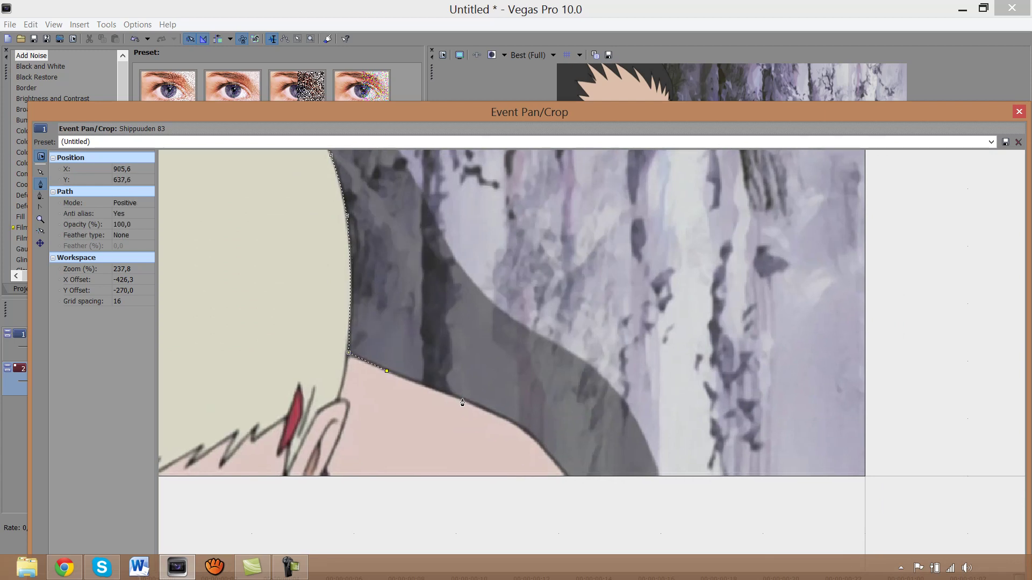
left_click(483, 410)
left_click(503, 419)
left_click(600, 511)
left_click(531, 447)
left_click_drag(531, 446, 535, 439)
left_click_drag(600, 512, 600, 520)
scroll(350, 488, "down", 10)
- Add two points below the frame and close the mask loop around the character
left_click(266, 447)
left_click(206, 438)
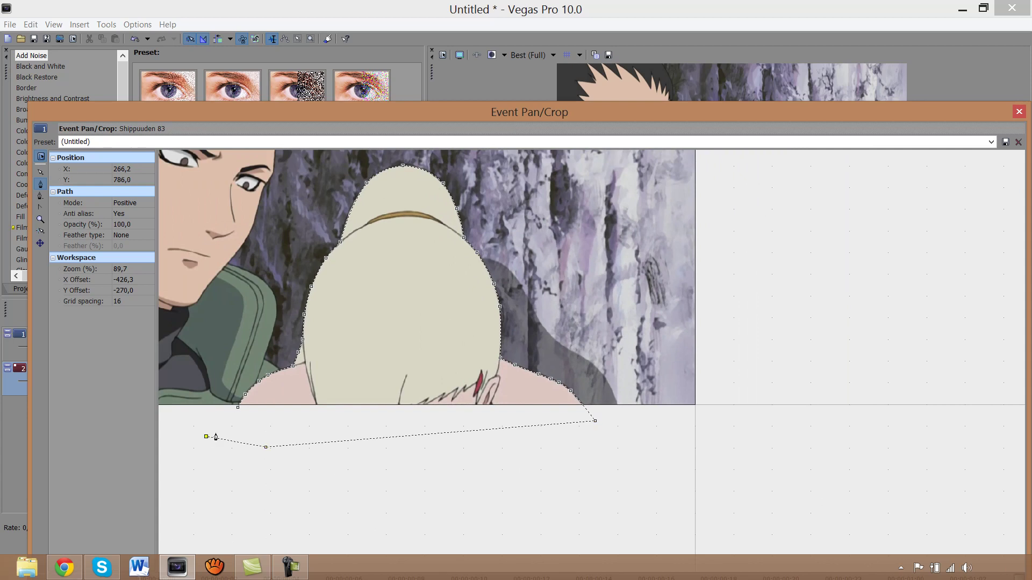
left_click(238, 408)
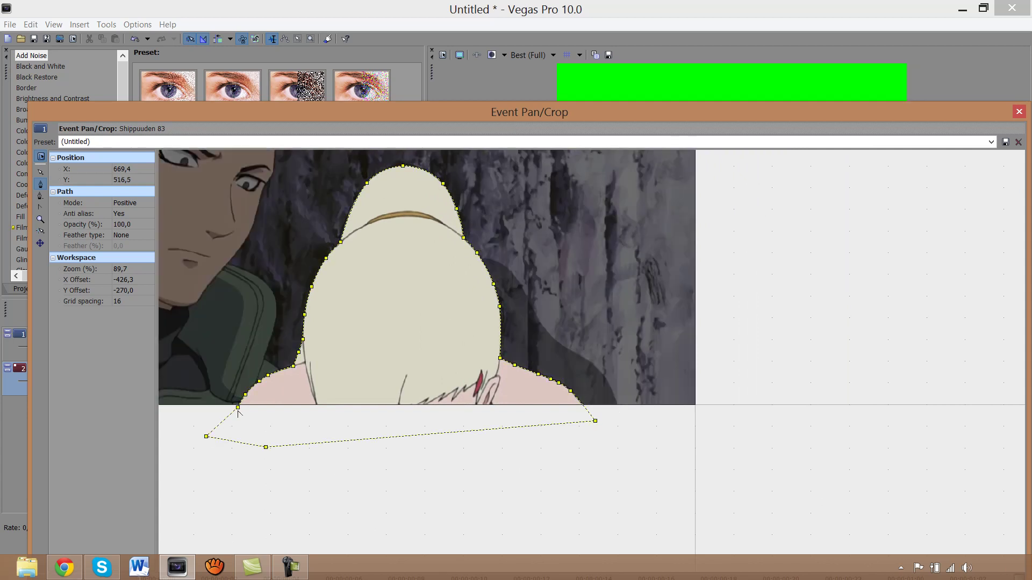
- Set the mask Feather type to Both with Feather 0,8%, then reposition the editor to show the whole mask
double_click(476, 114)
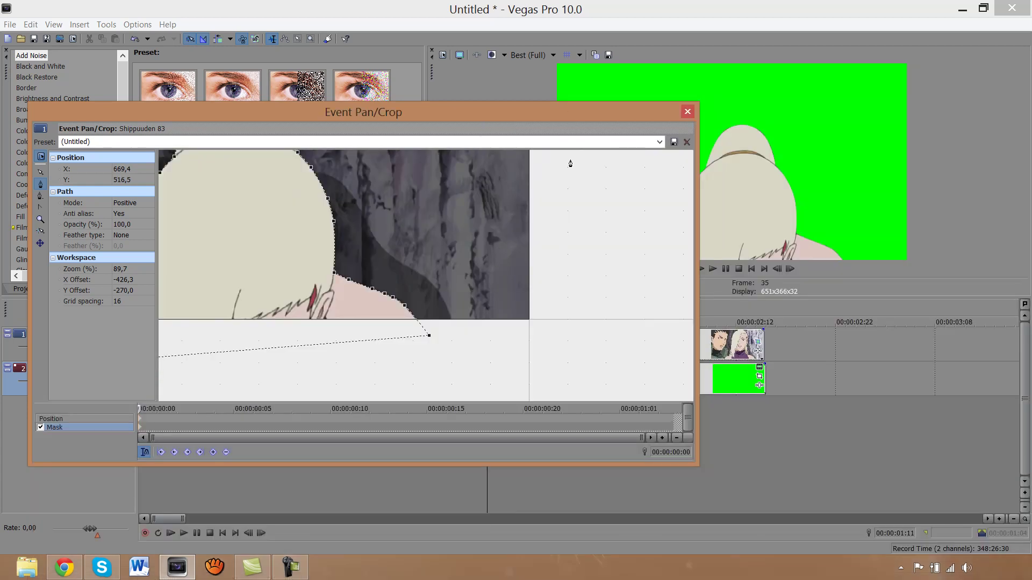
left_click_drag(566, 122, 584, 136)
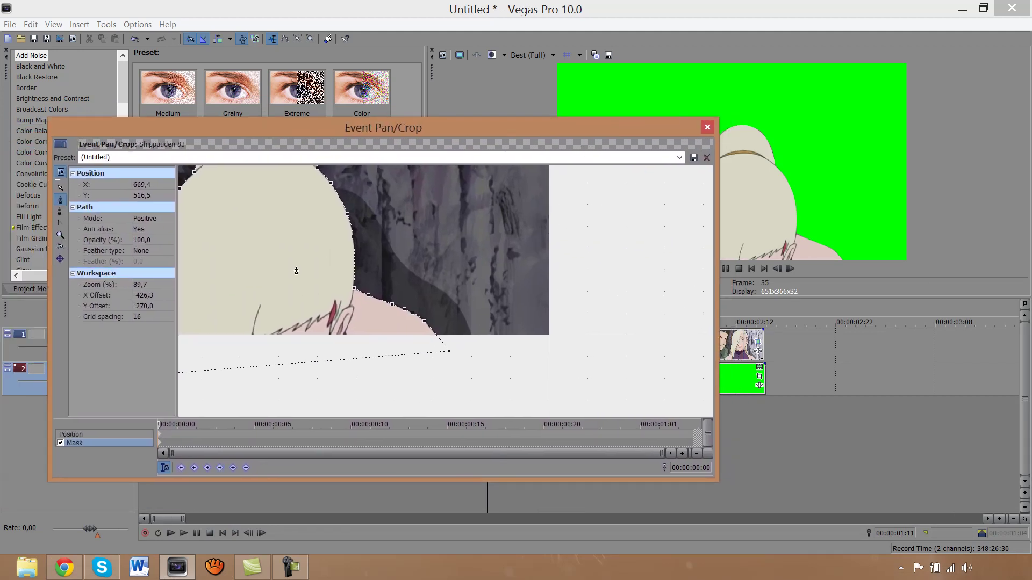
left_click(148, 250)
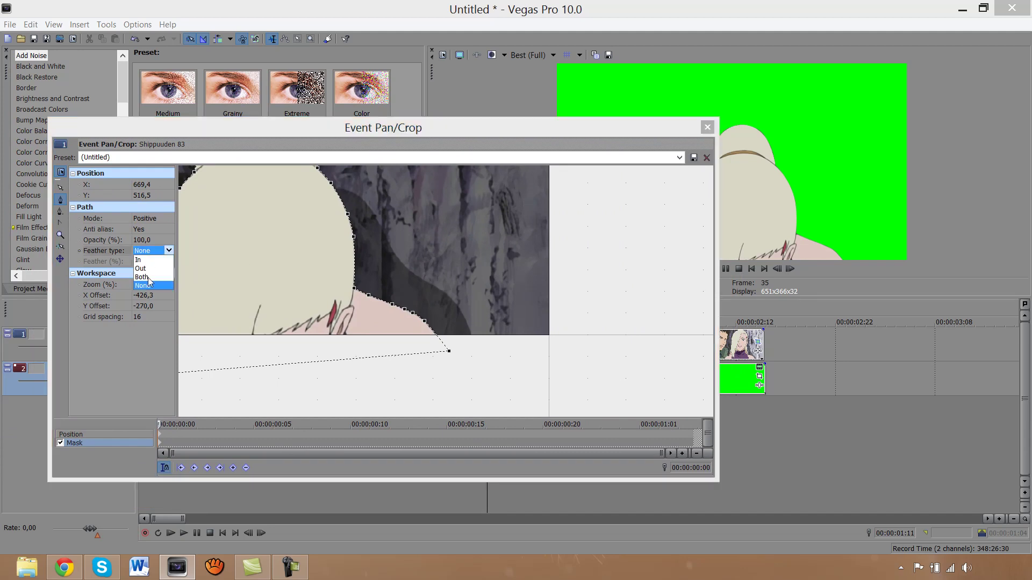
left_click(149, 277)
left_click(149, 262)
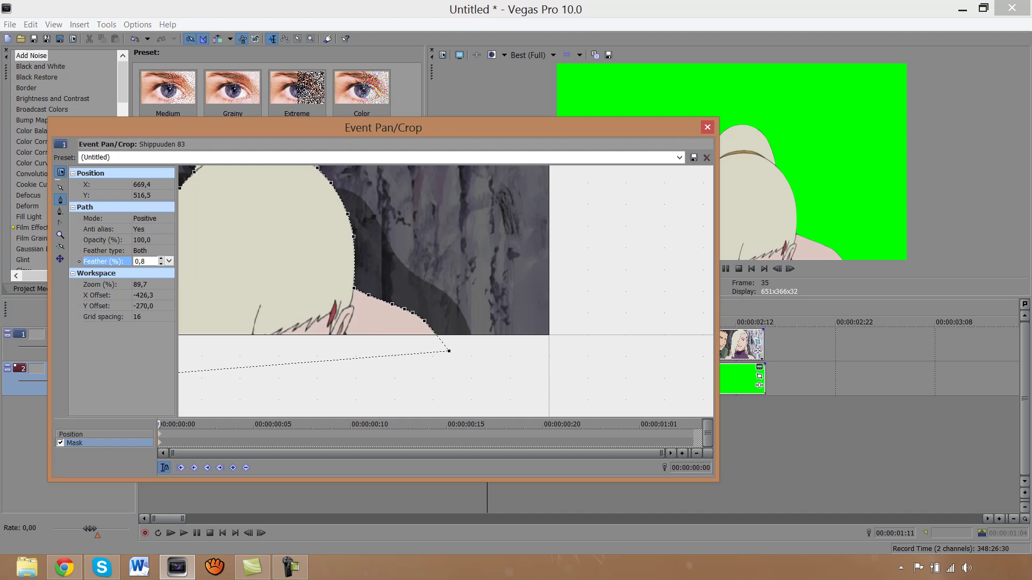
left_click_drag(528, 132, 405, 145)
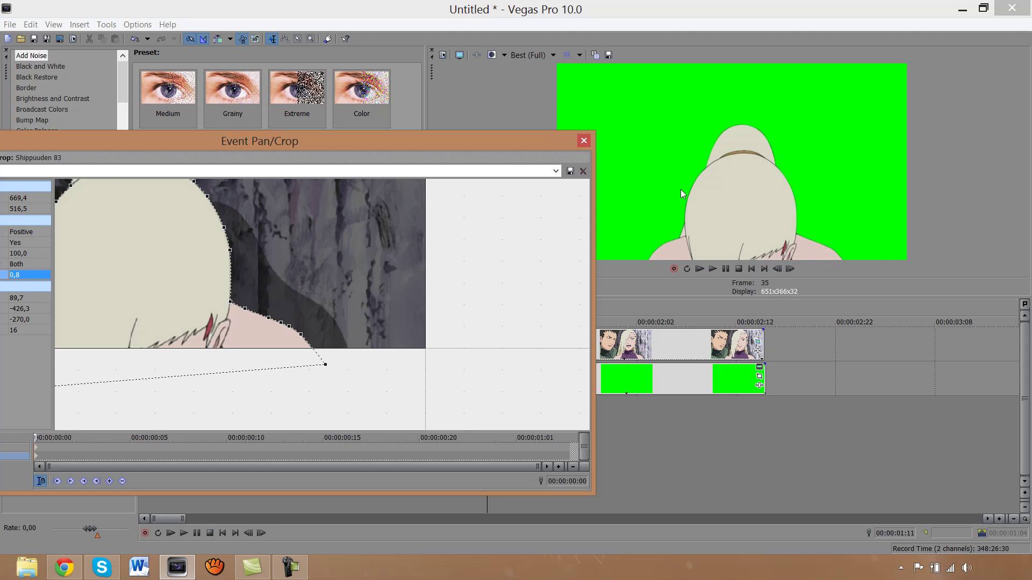
left_click_drag(385, 141, 452, 136)
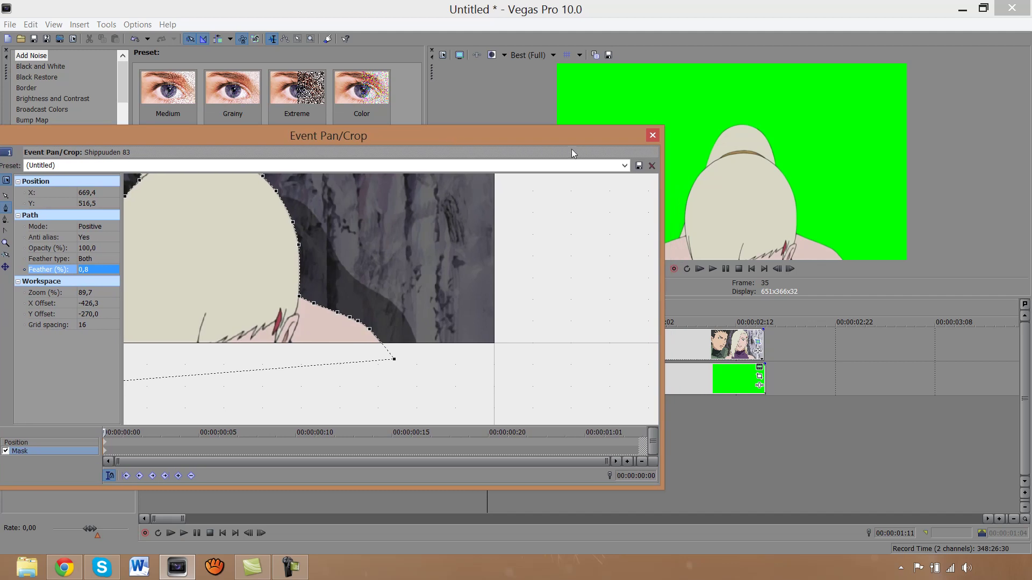
left_click_drag(560, 136, 580, 134)
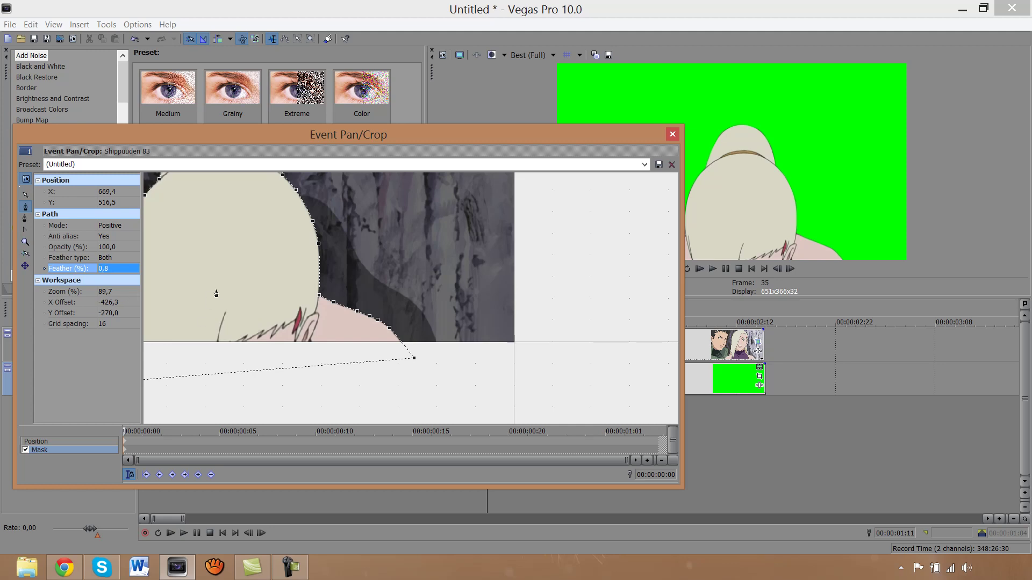
left_click_drag(247, 284, 352, 319)
scroll(302, 353, "down", 2)
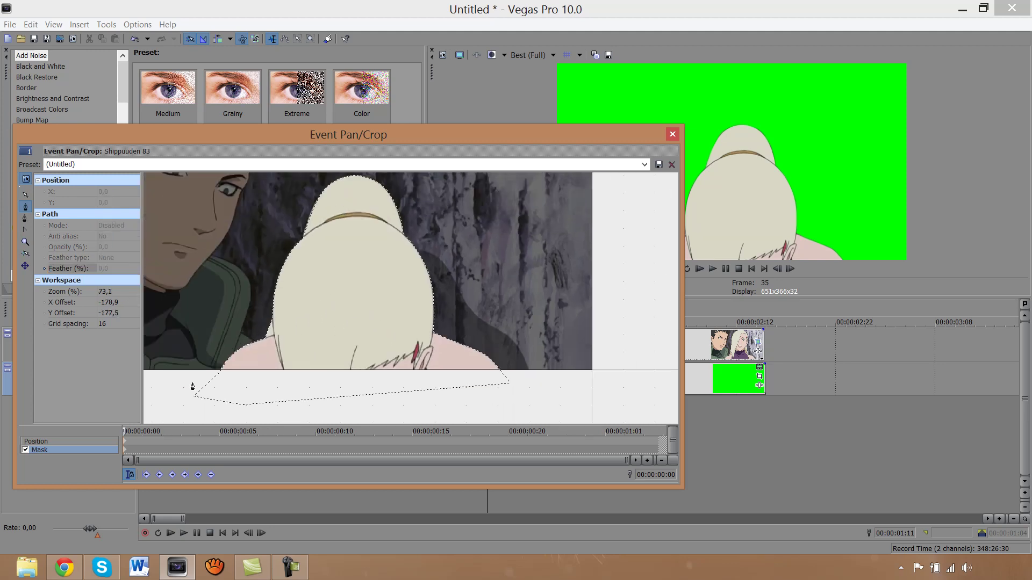
left_click_drag(129, 430, 142, 431)
right_click(711, 341)
mouse_move(854, 473)
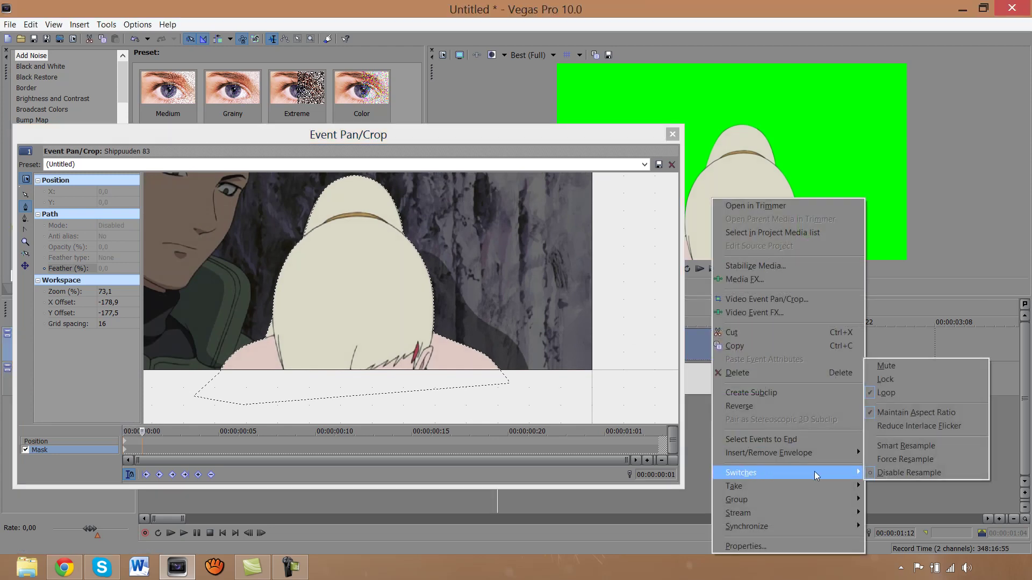
left_click(144, 435)
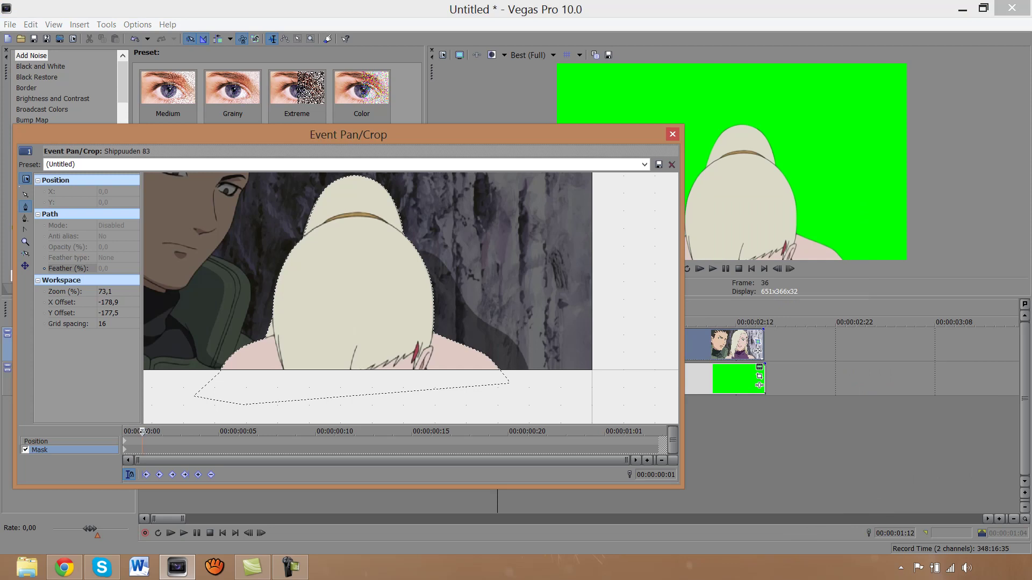
left_click_drag(143, 431, 159, 432)
right_click(313, 290)
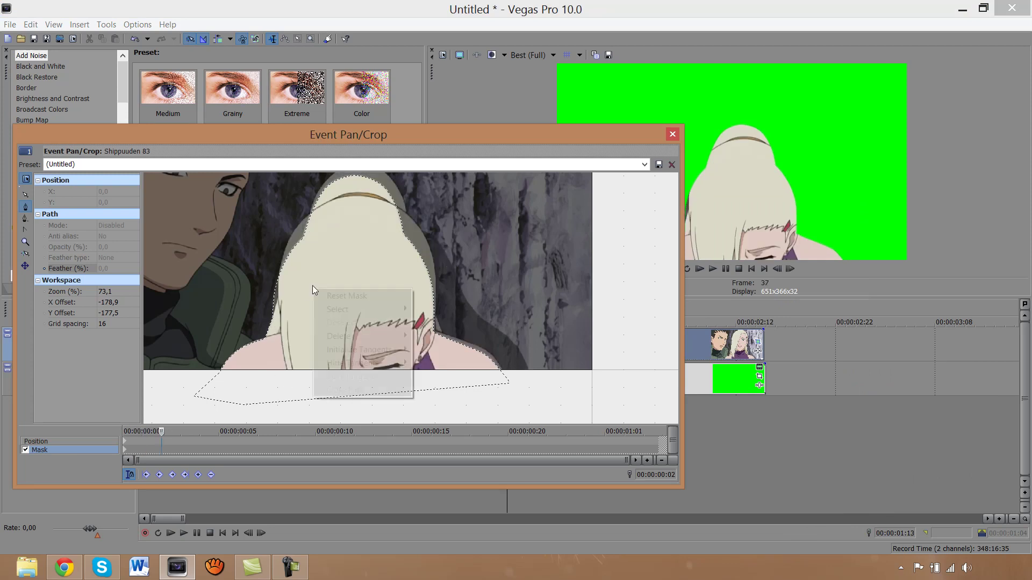
right_click(331, 237)
mouse_move(377, 287)
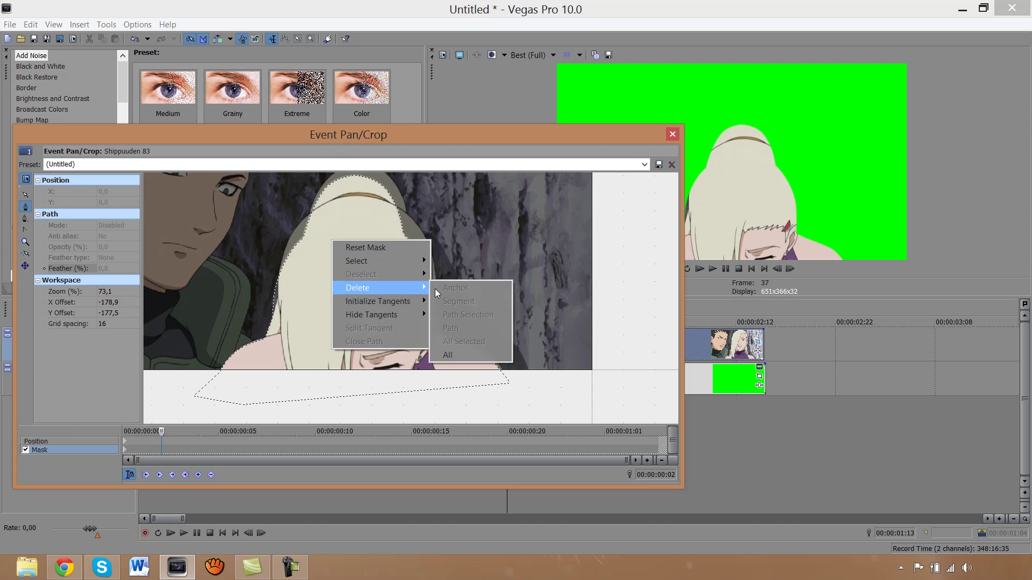
left_click(458, 355)
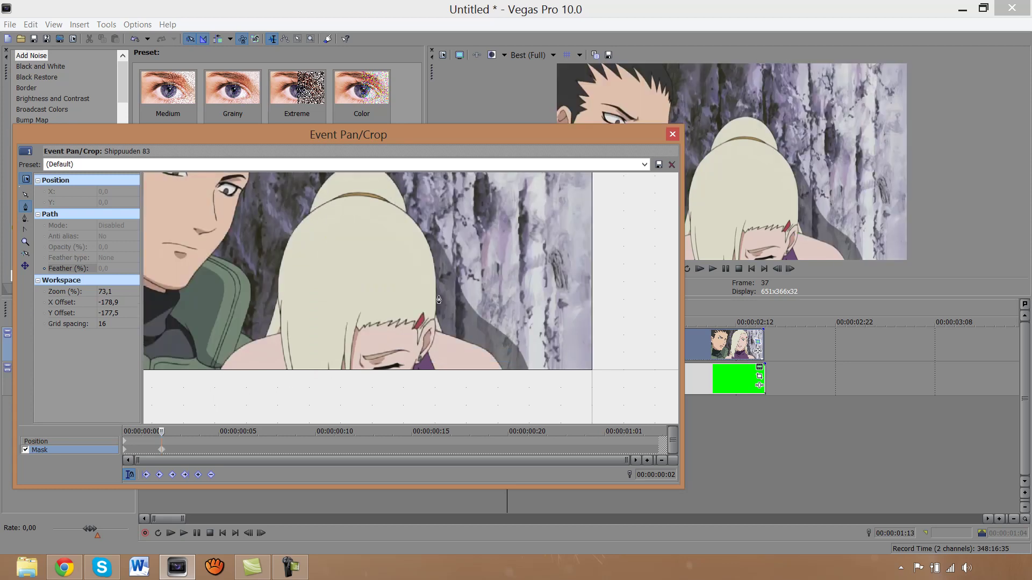
left_click(134, 40)
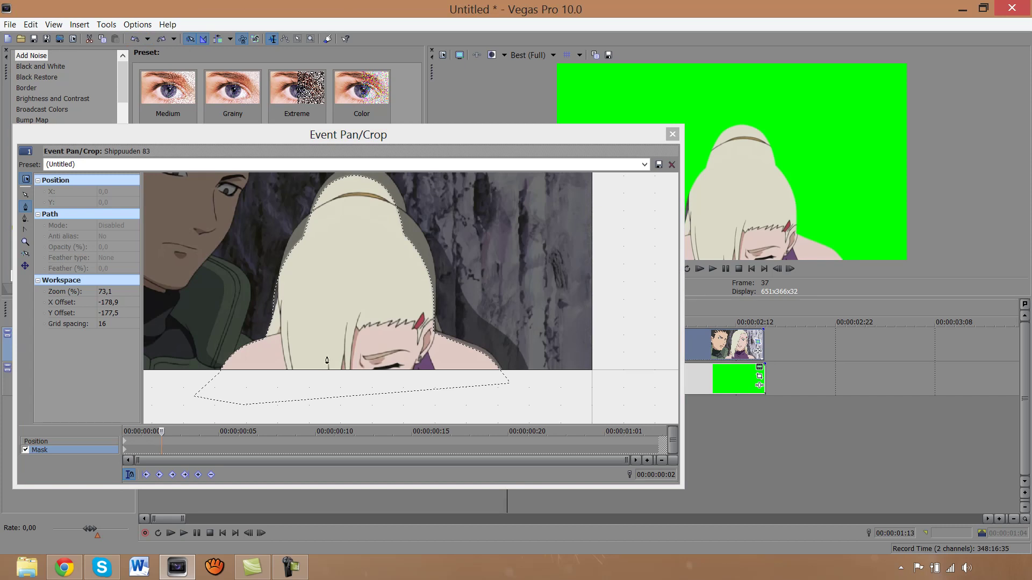
- At 00:00:00:02, move mask points onto the collar, hair edge and shoulder, then return to the first frame
scroll(287, 366, "up", 3)
scroll(287, 366, "up", 8)
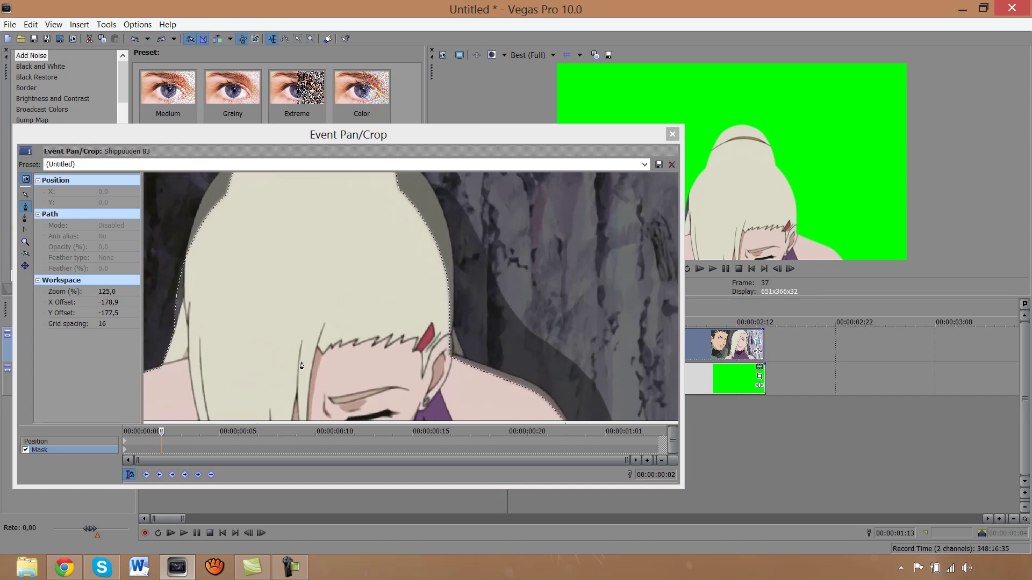
left_click(374, 325)
scroll(374, 325, "up", 1)
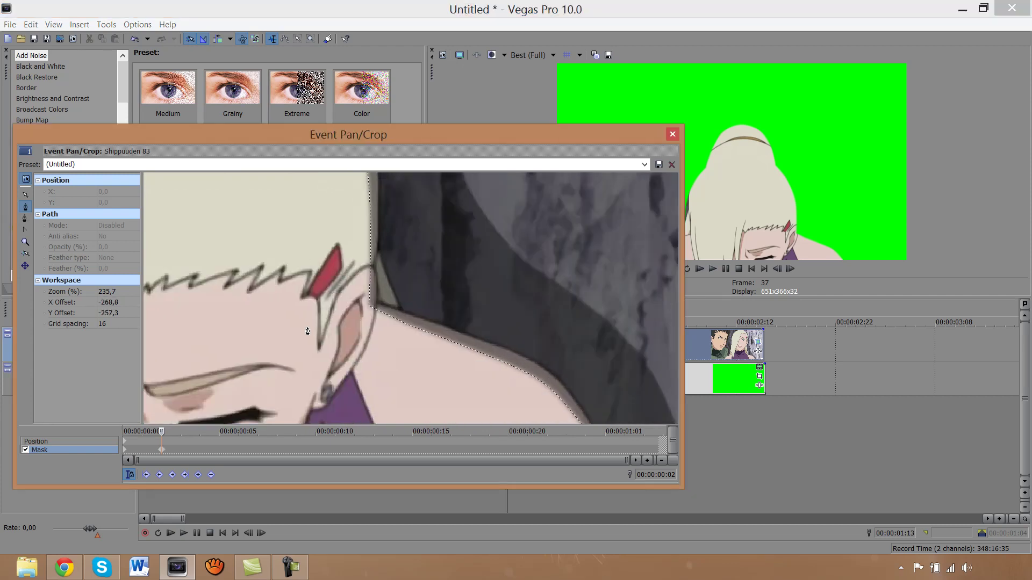
left_click_drag(363, 308, 401, 310)
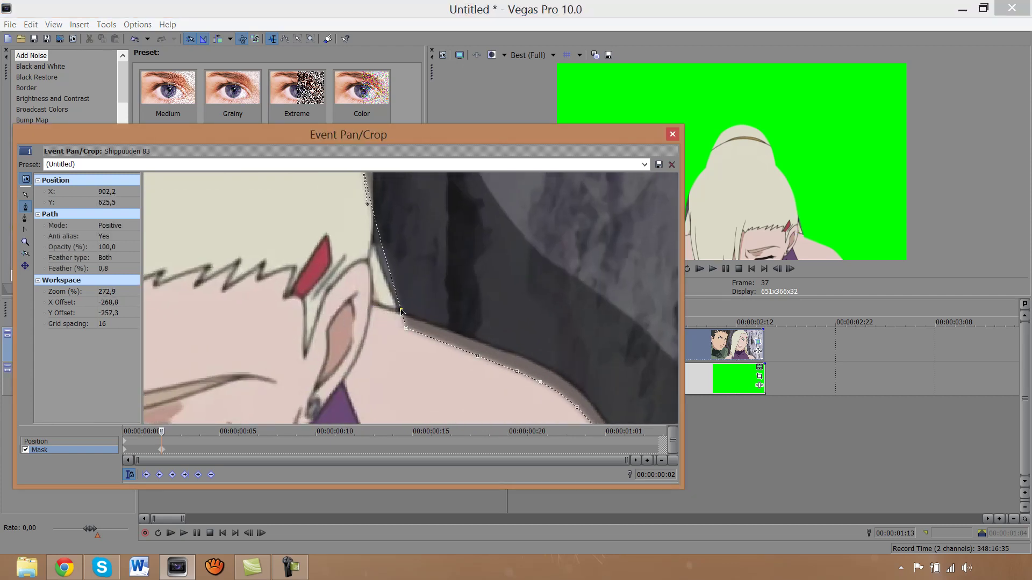
left_click_drag(381, 248, 375, 245)
left_click_drag(405, 328, 444, 326)
left_click_drag(478, 355, 507, 349)
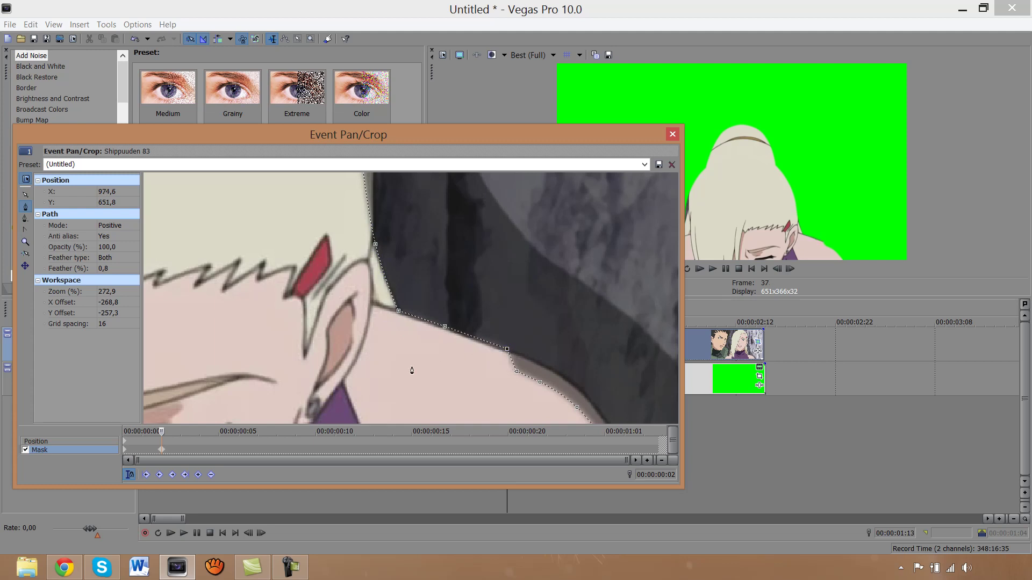
scroll(398, 375, "down", 5)
scroll(299, 358, "down", 4)
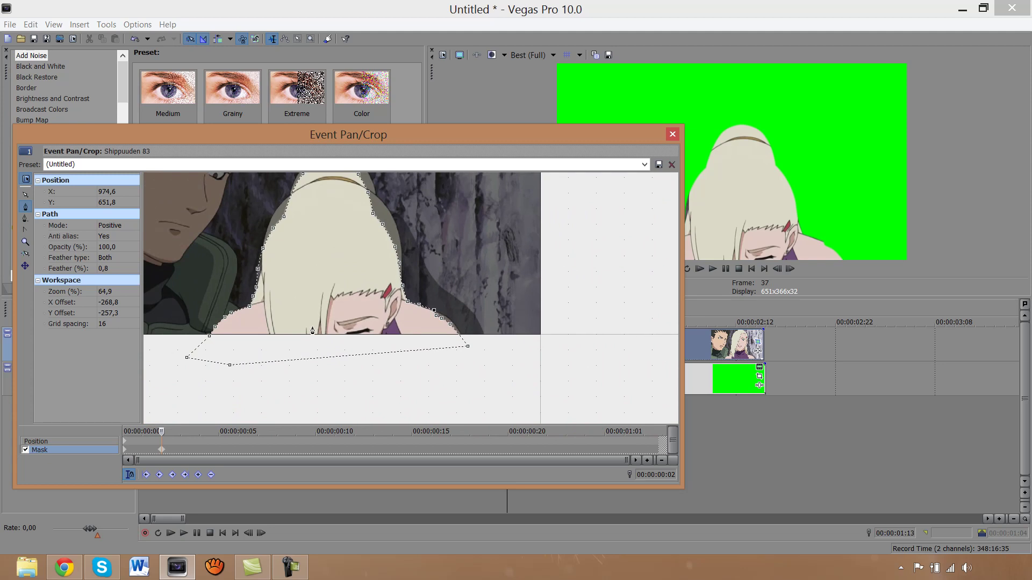
left_click_drag(161, 431, 140, 435)
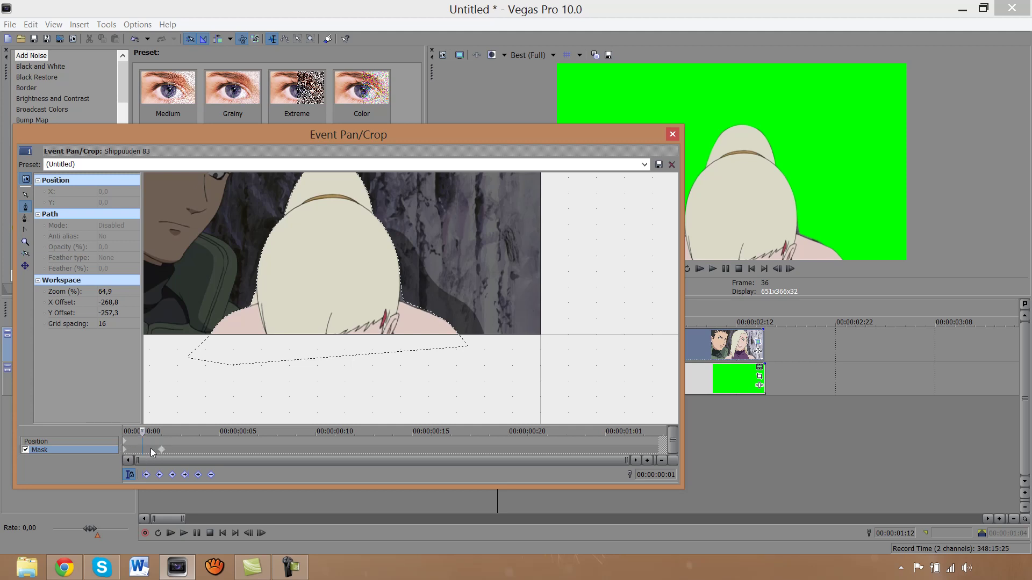
key("Left")
left_click(137, 431)
left_click(153, 431)
left_click(137, 431)
mouse_move(135, 434)
left_mouse_down()
mouse_move(114, 441)
mouse_move(155, 438)
left_mouse_up()
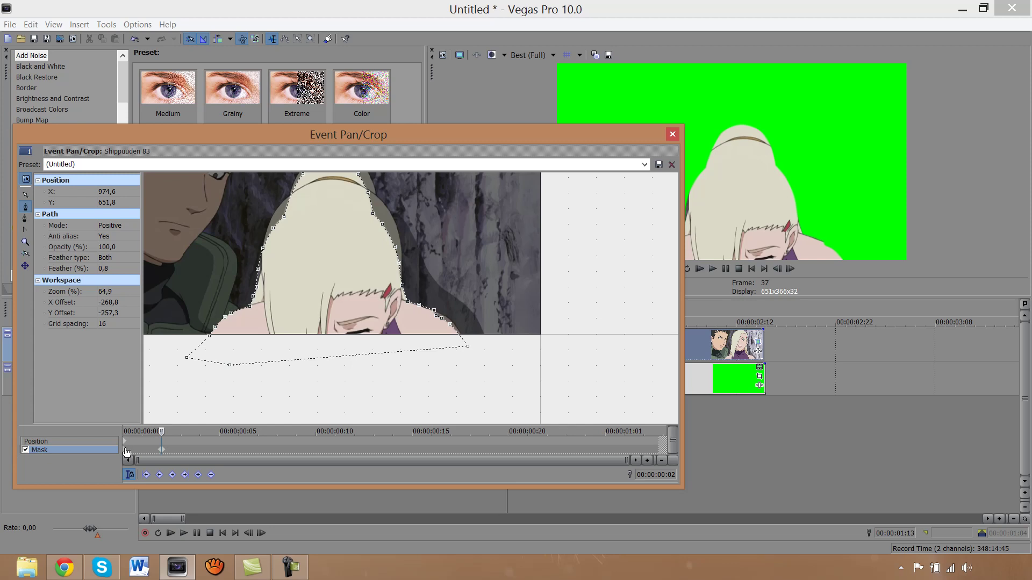
right_click(124, 454)
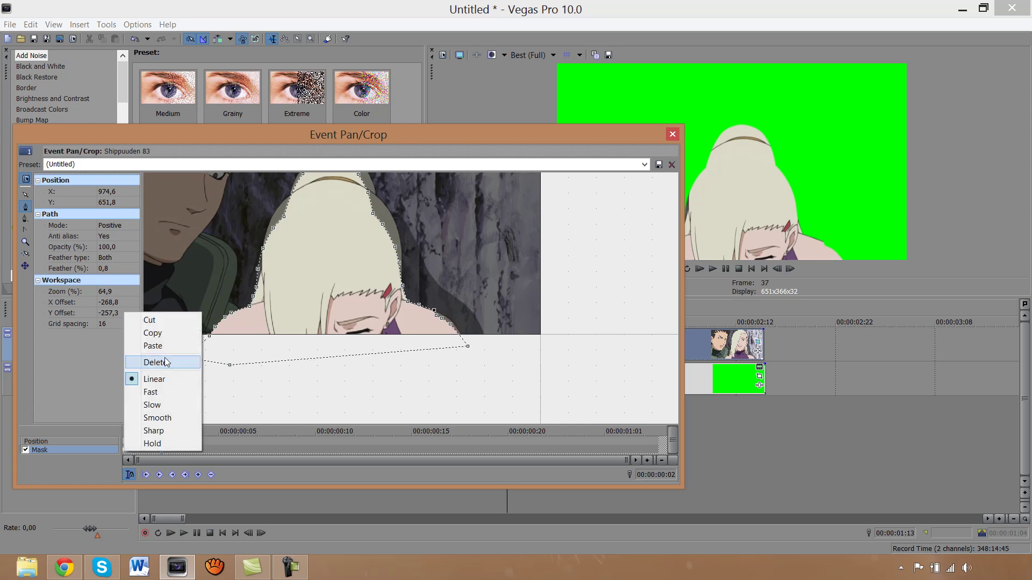
left_click(153, 333)
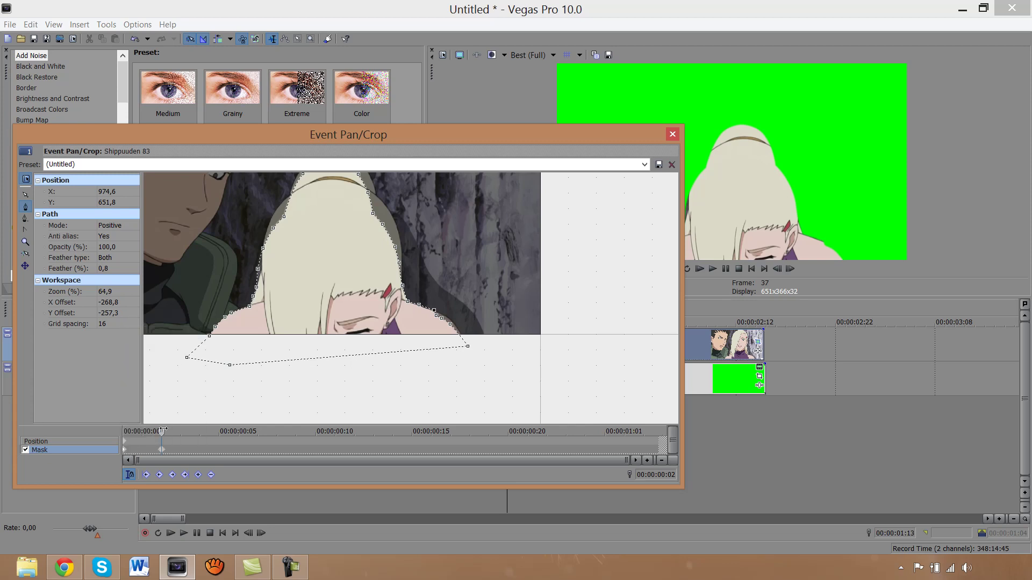
left_click(145, 433)
right_click(142, 449)
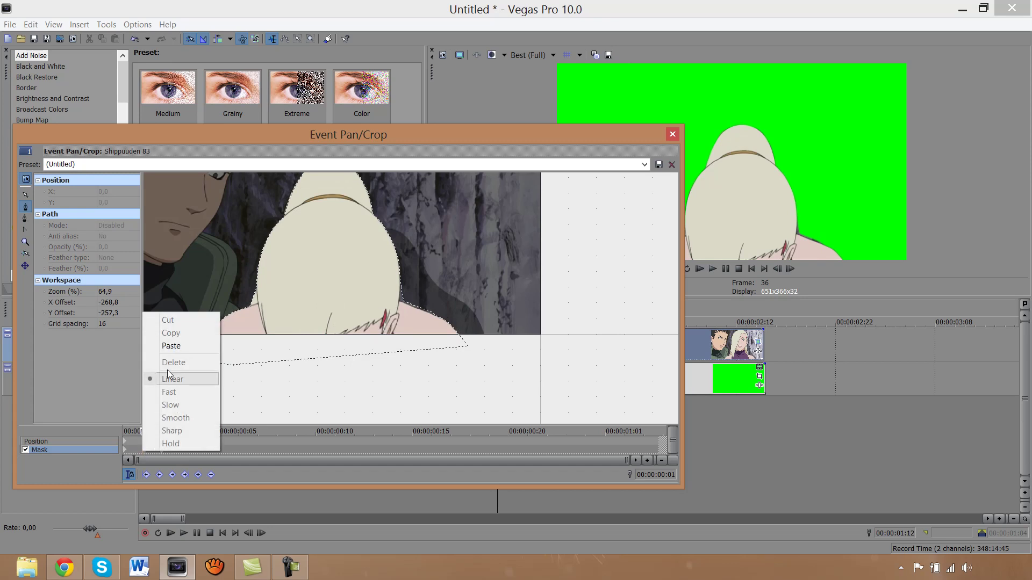
left_click(162, 344)
left_click_drag(152, 427, 142, 449)
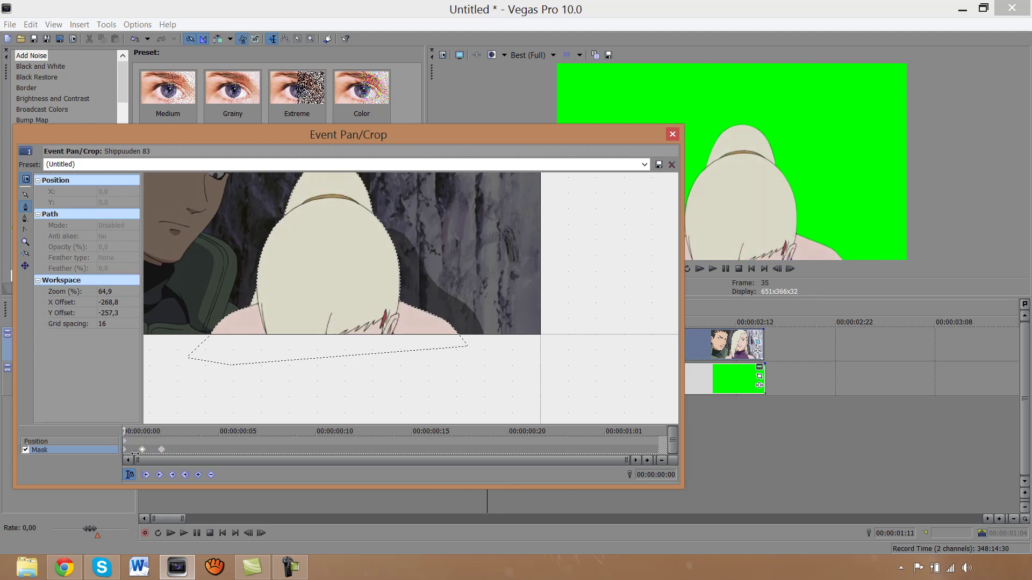
right_click(143, 450)
left_click(176, 363)
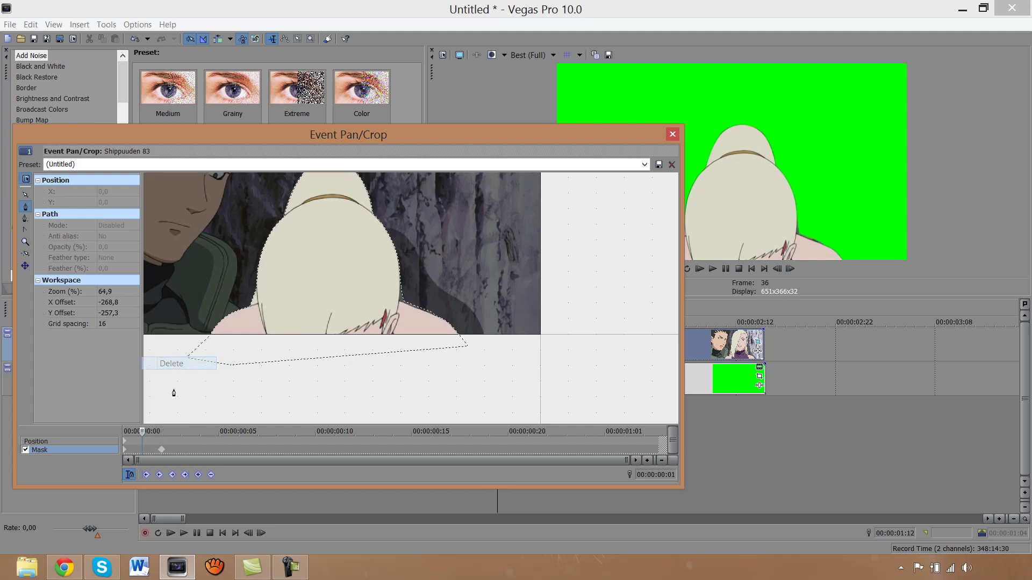
left_click(162, 455)
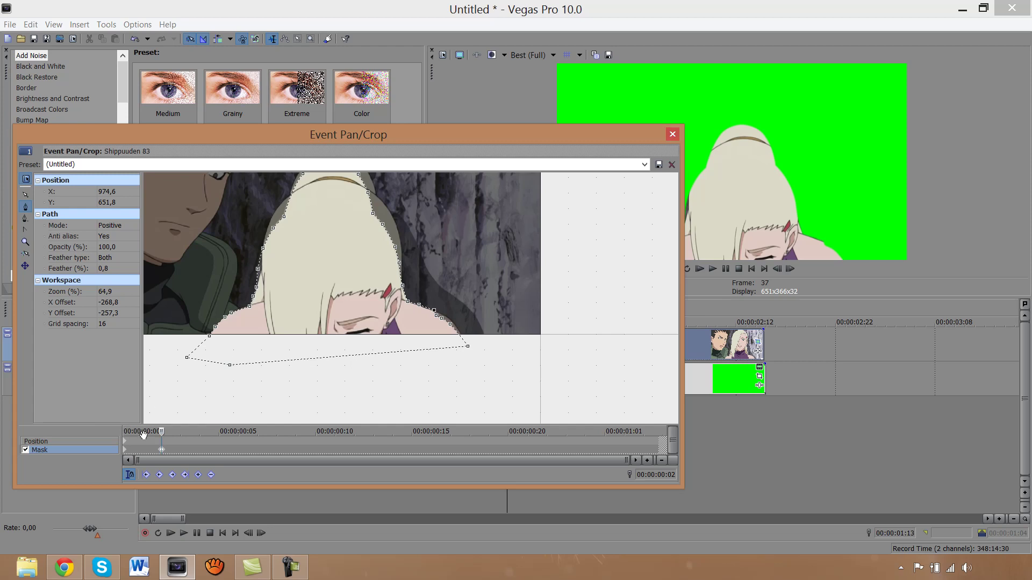
left_click_drag(162, 432, 125, 433)
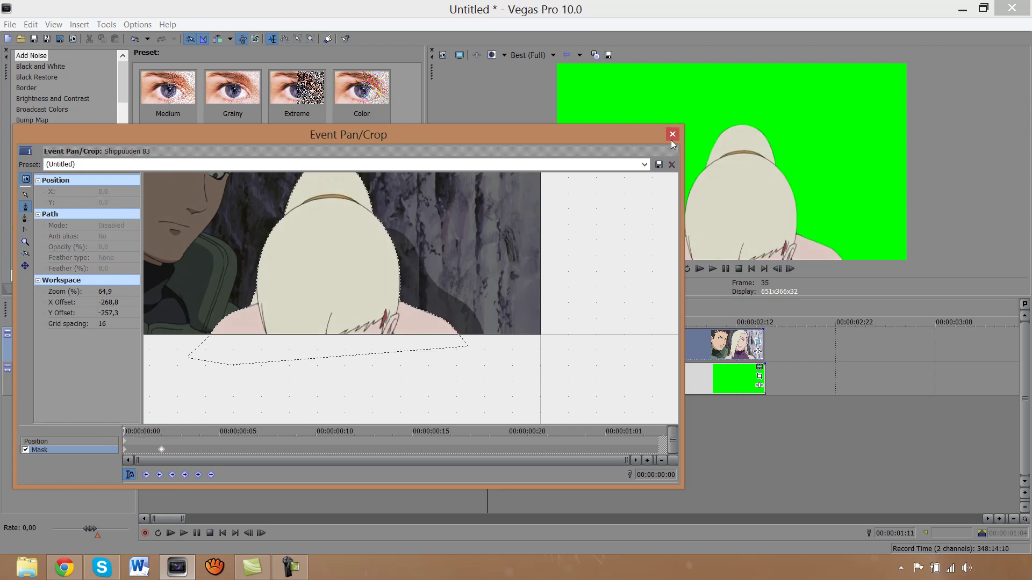
- Close the mask editor and return the project time to 00:00:01:11
left_click(673, 134)
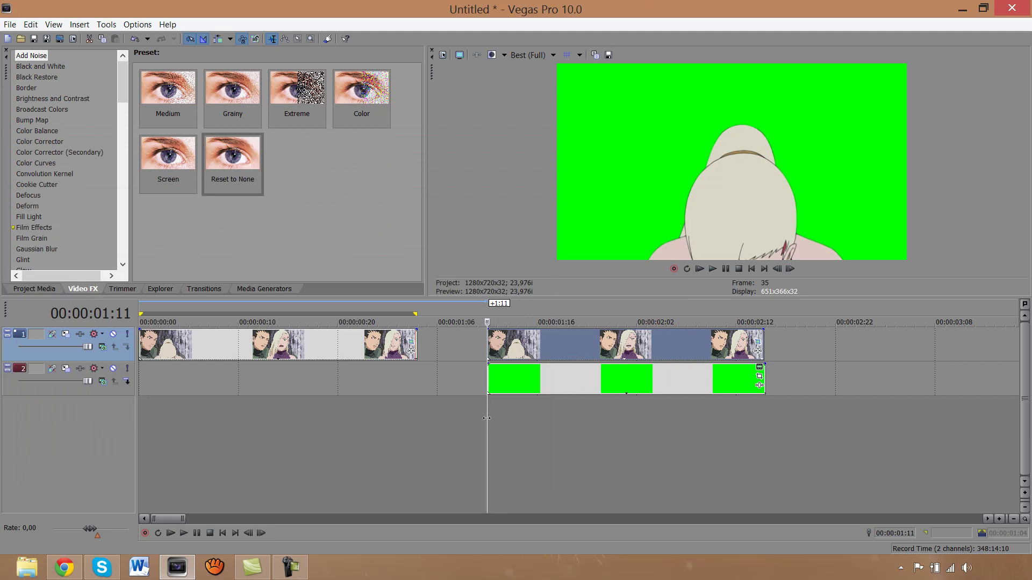
left_click(524, 417)
left_click_drag(488, 427, 491, 466)
- Move the green track 2 clip to 00:00:00:00 and set the cursor to 00:00:00:15
left_click_drag(509, 389, 152, 388)
left_click(241, 428)
left_click(287, 428)
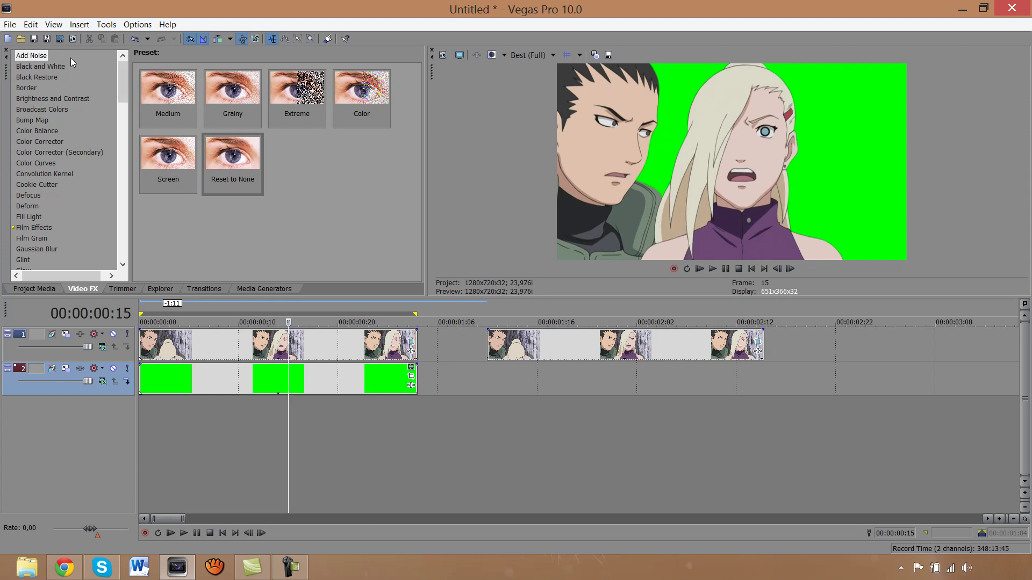
left_click(60, 39)
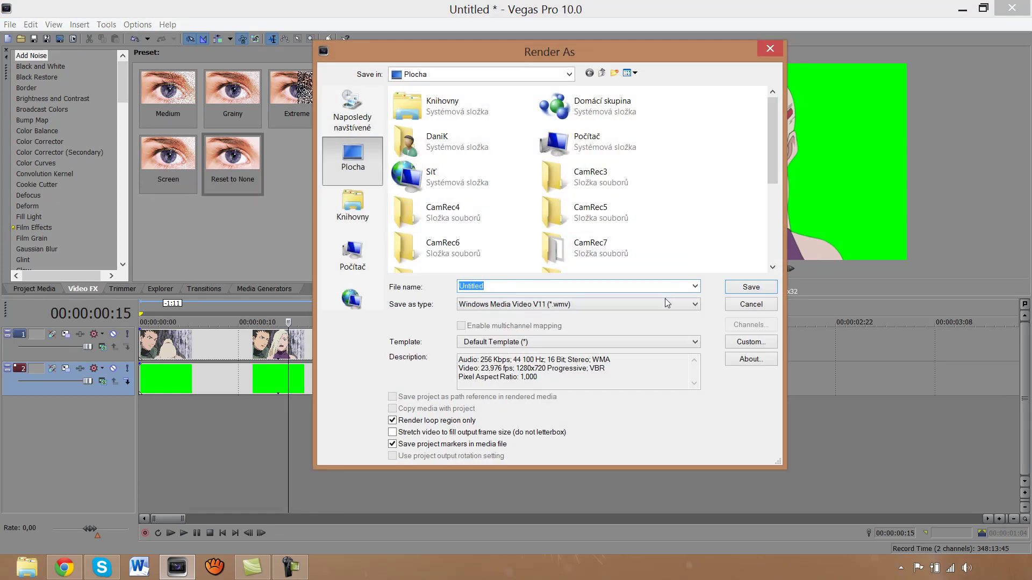
left_click(770, 48)
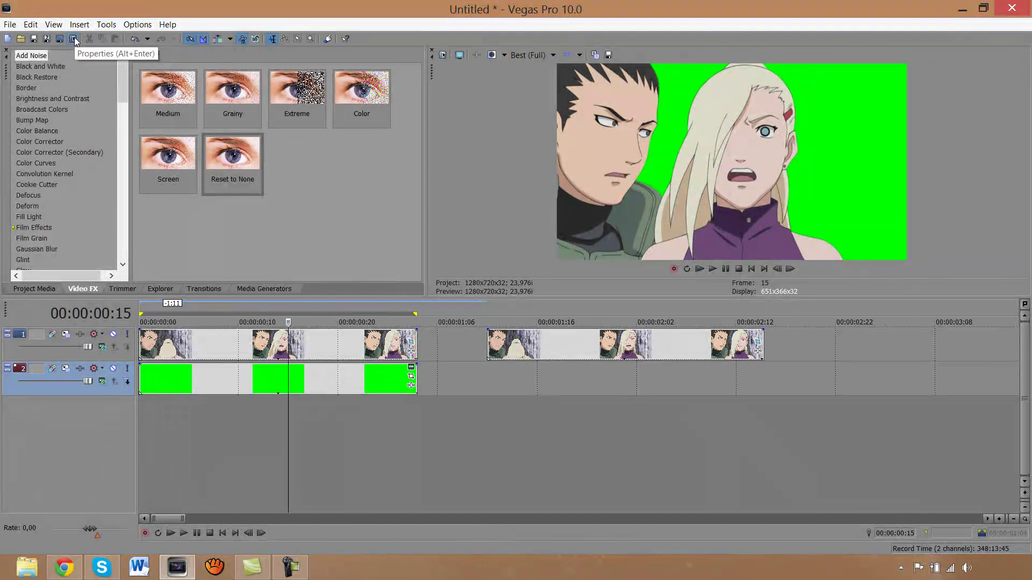